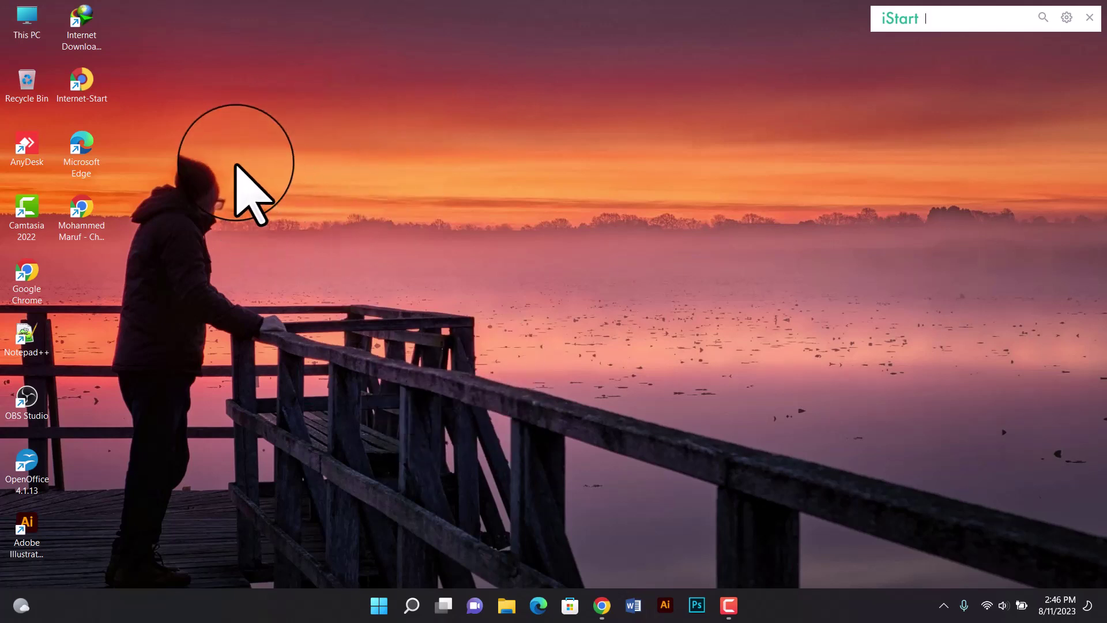
{"action": "right_click", "coordinate": [260, 222]}
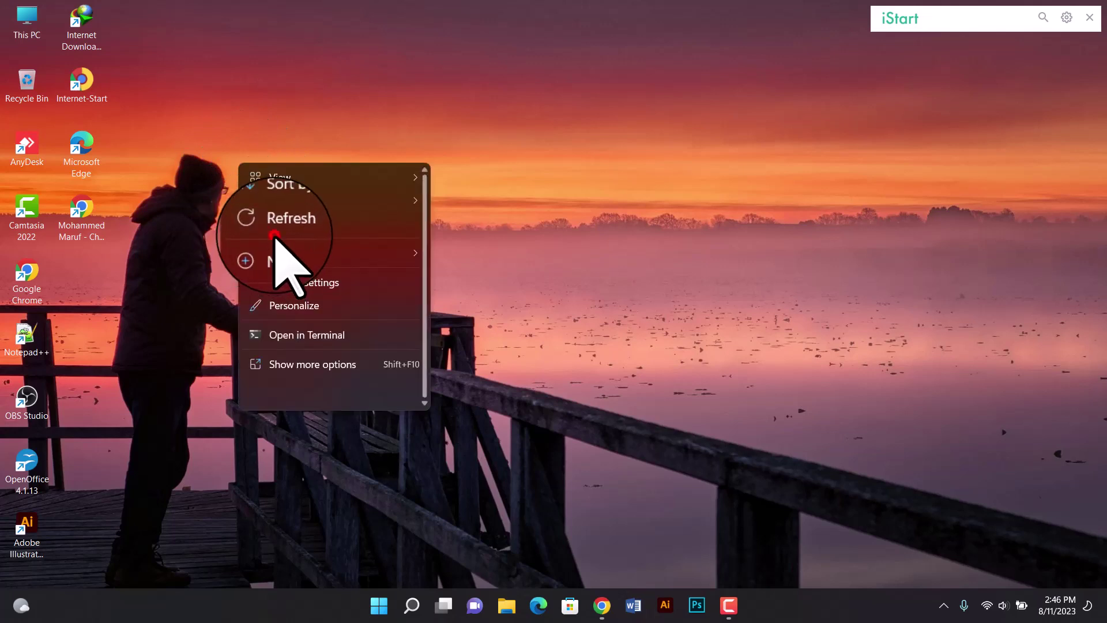
{"action": "left_click", "coordinate": [274, 229]}
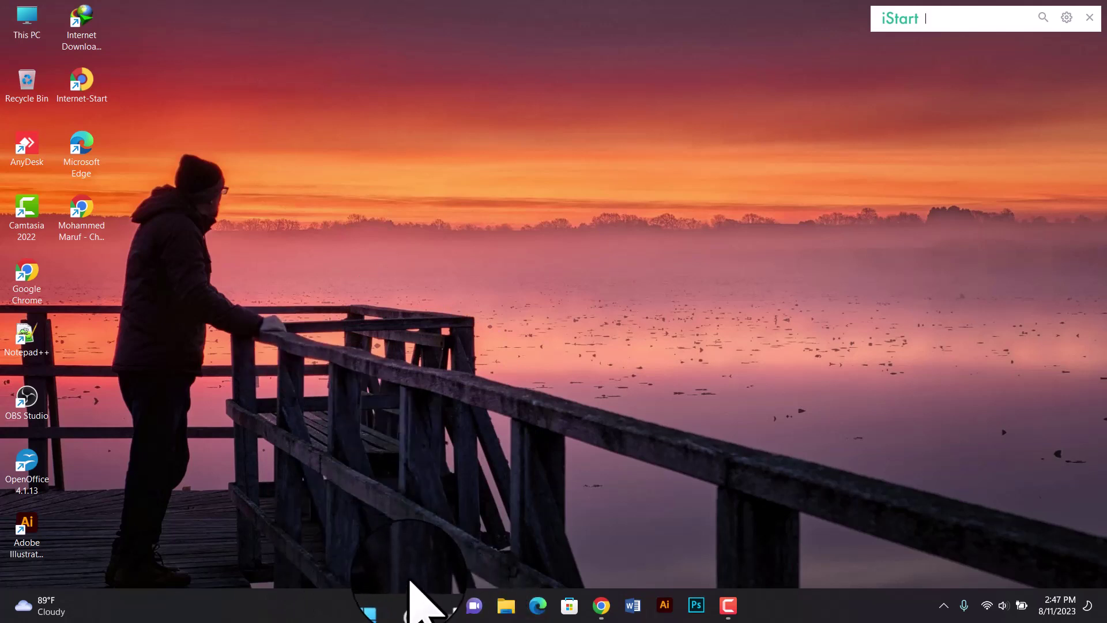
Find and launch Excel 2013, and create a blank workbook
{"action": "mouse_move", "coordinate": [18, 612]}
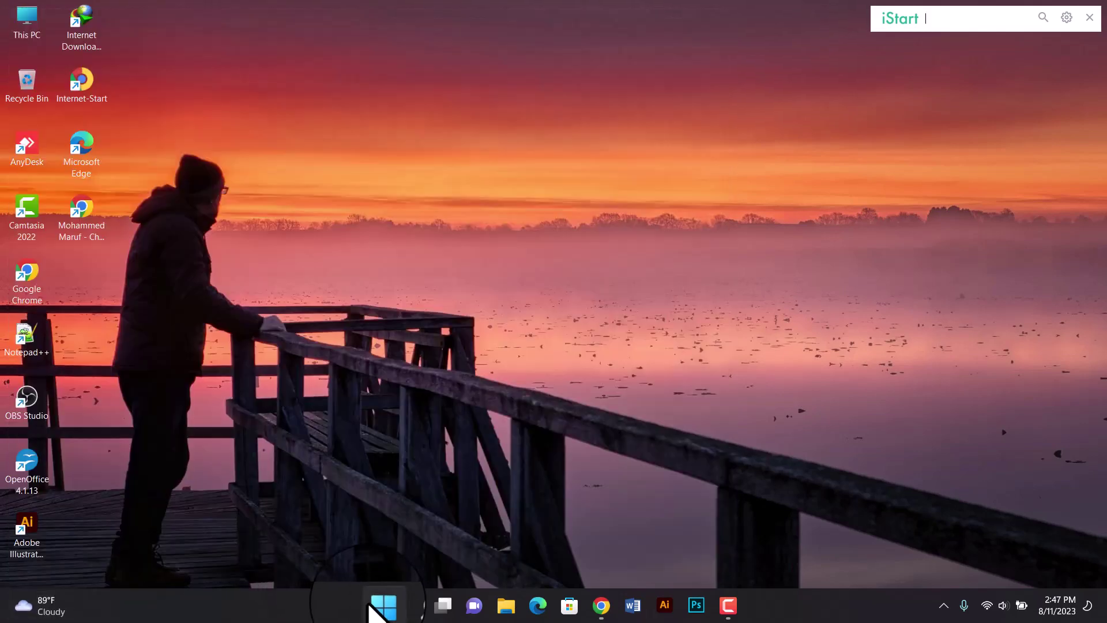
{"action": "left_click", "coordinate": [378, 612]}
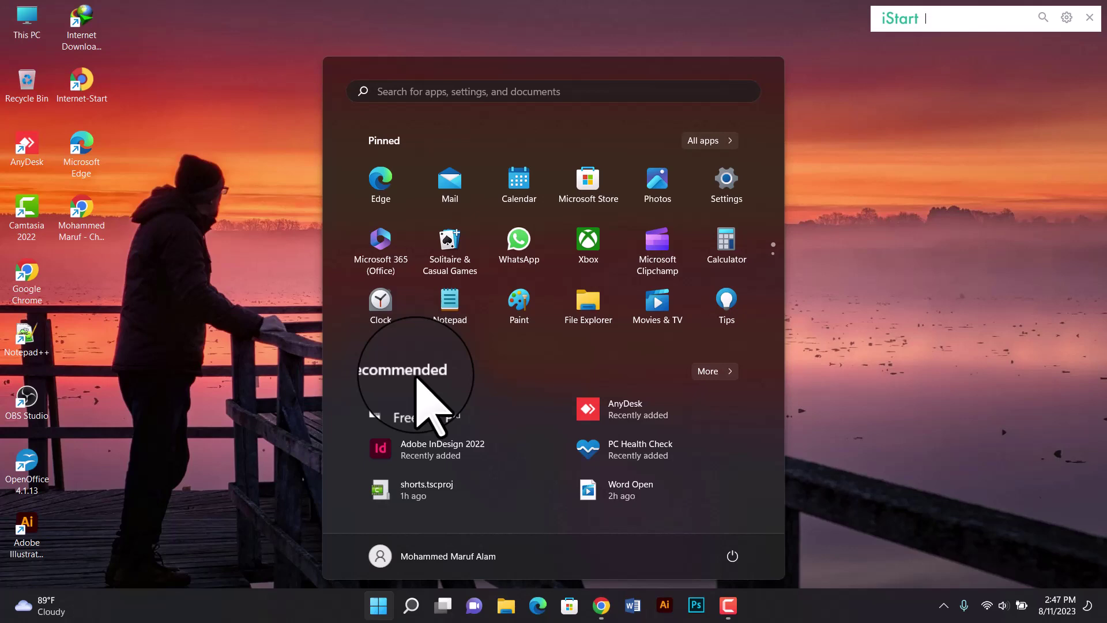
{"action": "type", "text": "exc"}
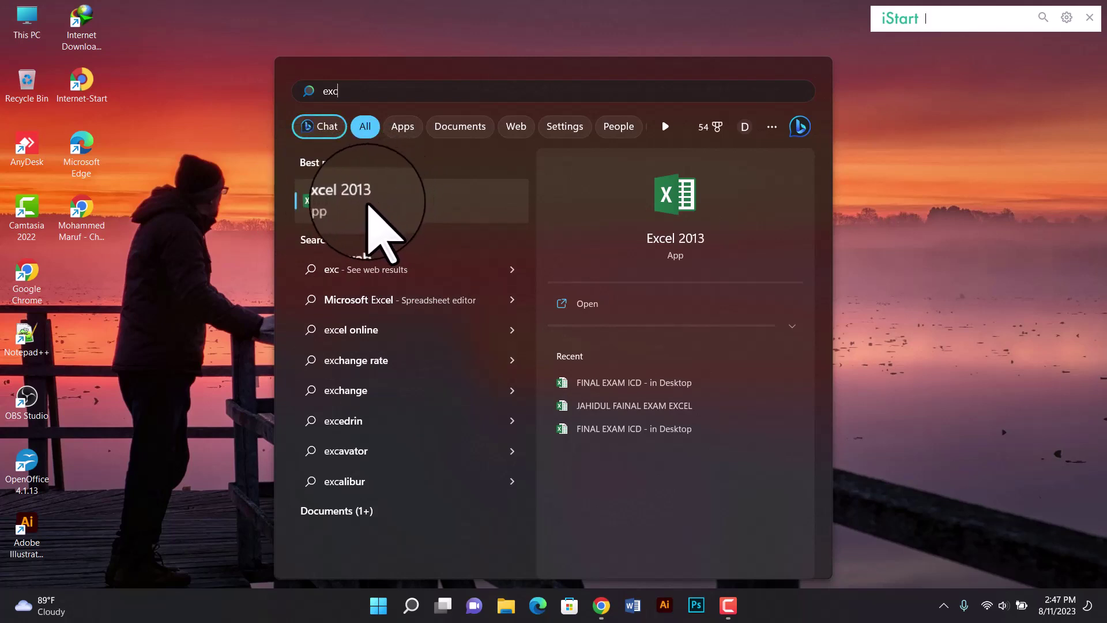
{"action": "left_click", "coordinate": [339, 194]}
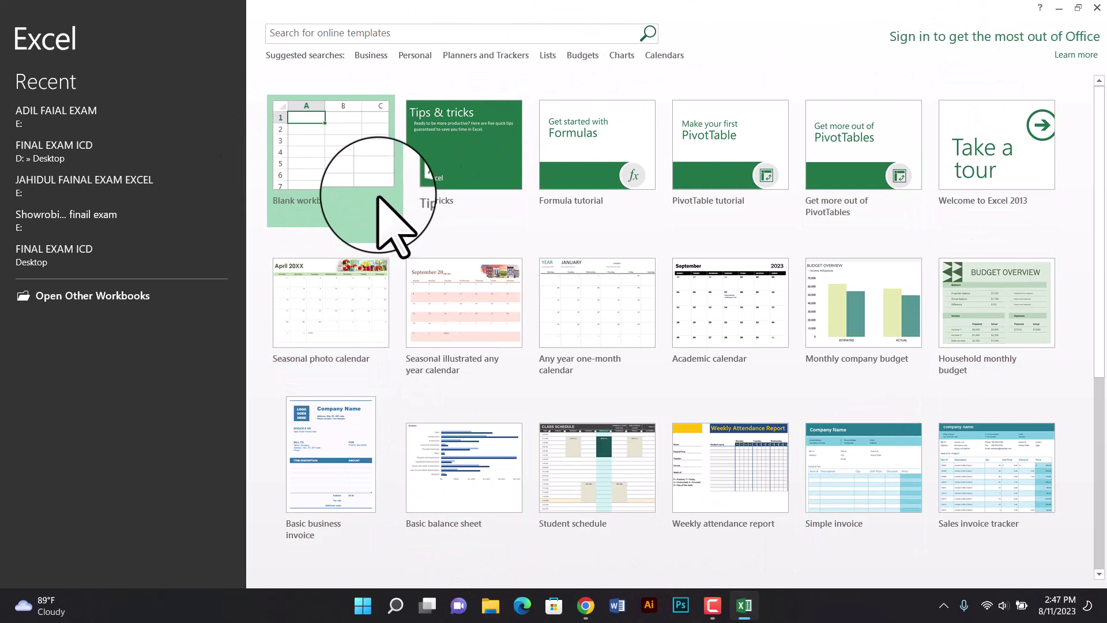
{"action": "left_click", "coordinate": [335, 172]}
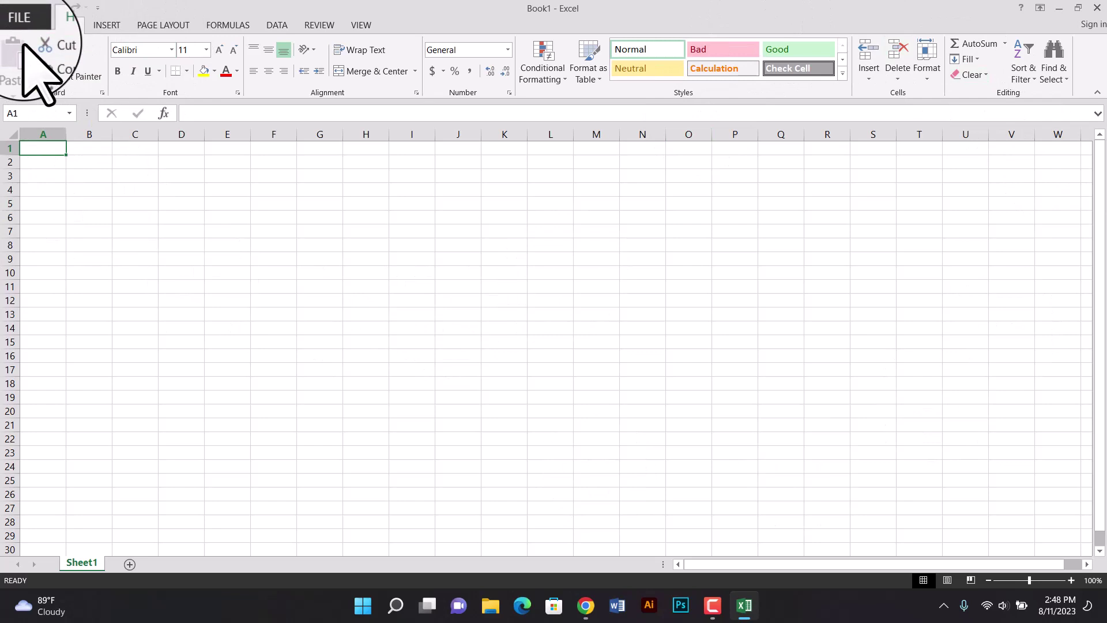
Start saving the workbook to the Desktop folder on drive D, with the file name "Excel 1st class"
{"action": "left_click", "coordinate": [17, 29]}
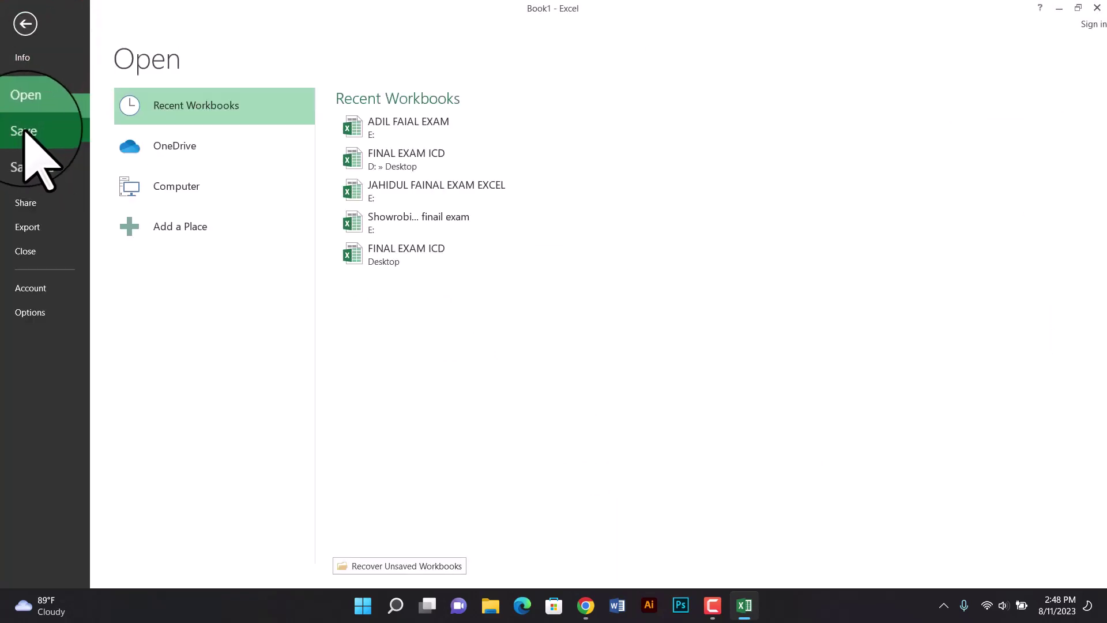
{"action": "left_click", "coordinate": [23, 131]}
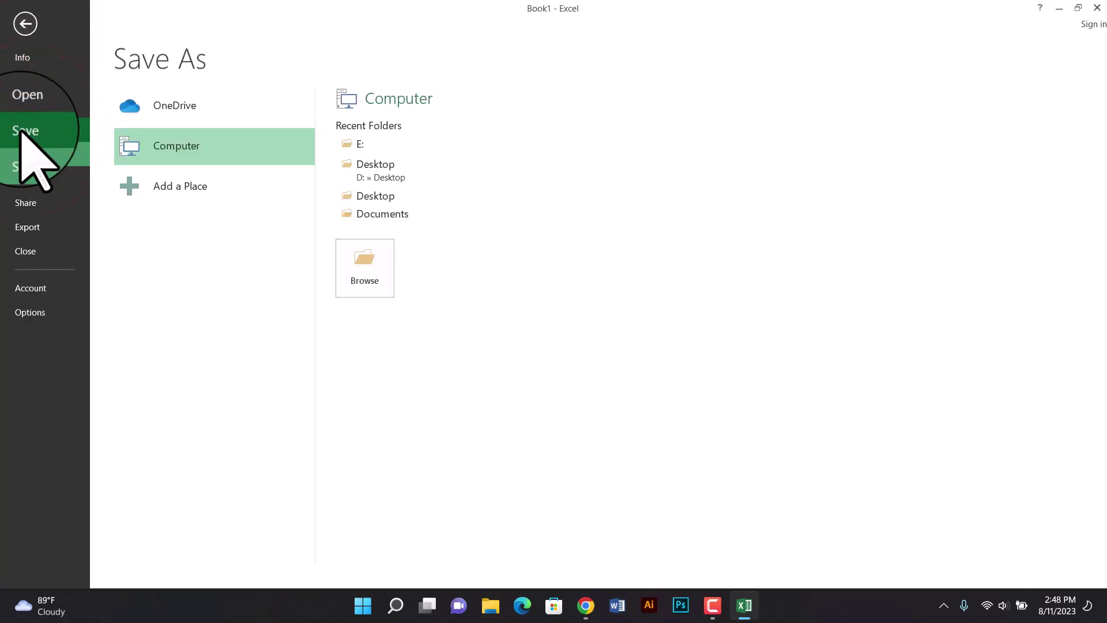
{"action": "left_click", "coordinate": [372, 172]}
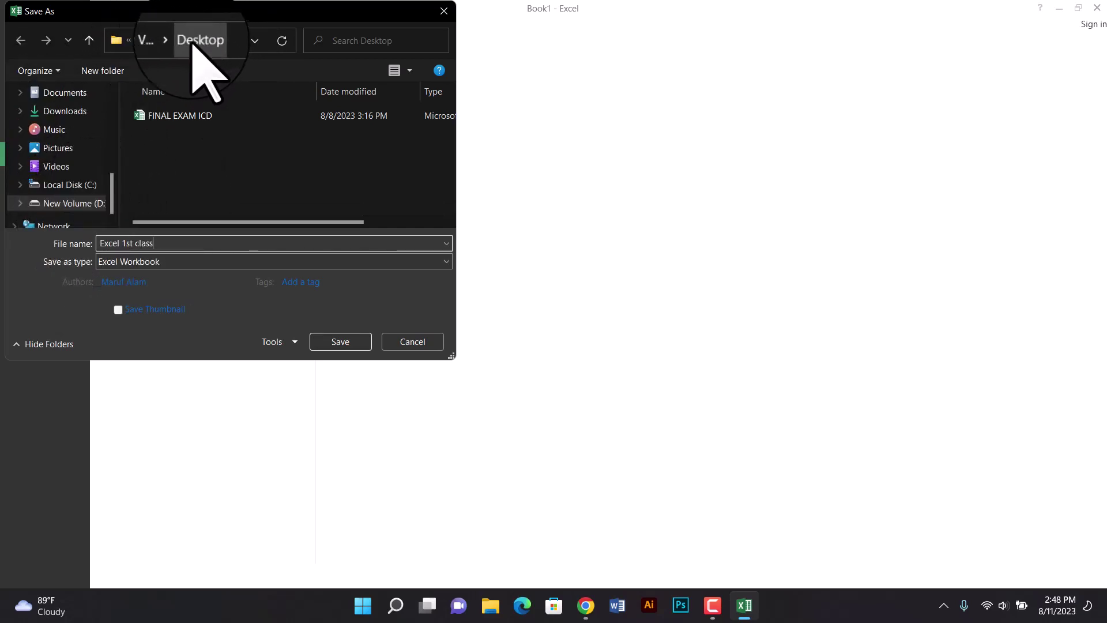
Examine the quick access folders and the parent locations in the save dialog's folder path
{"action": "scroll", "coordinate": [57, 185], "scroll_direction": "up", "scroll_amount": 6}
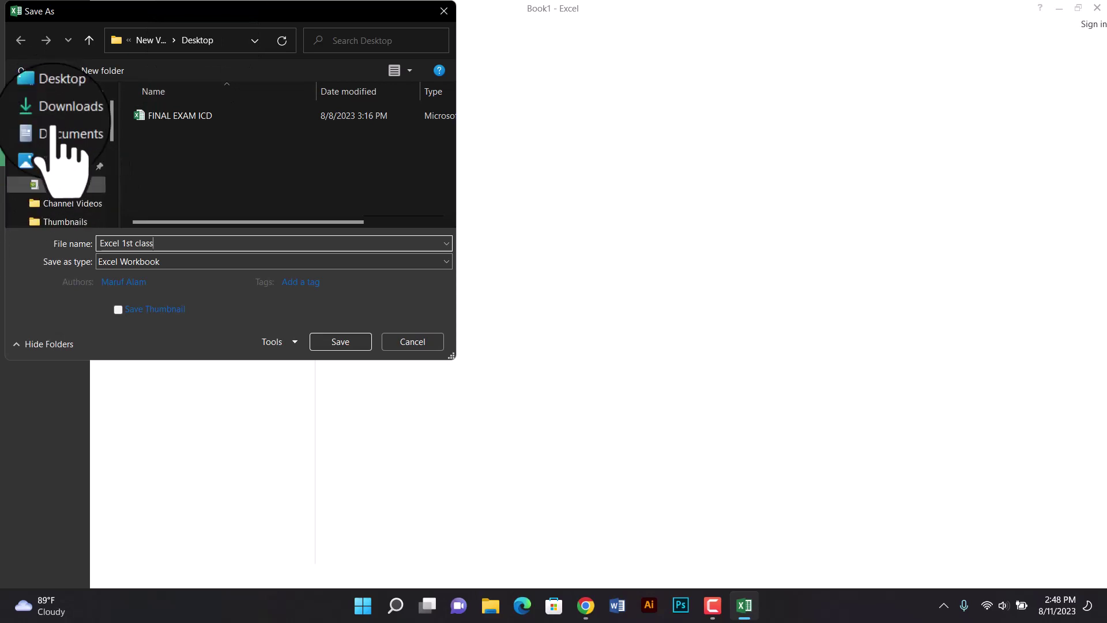
{"action": "scroll", "coordinate": [55, 173], "scroll_direction": "up", "scroll_amount": 1}
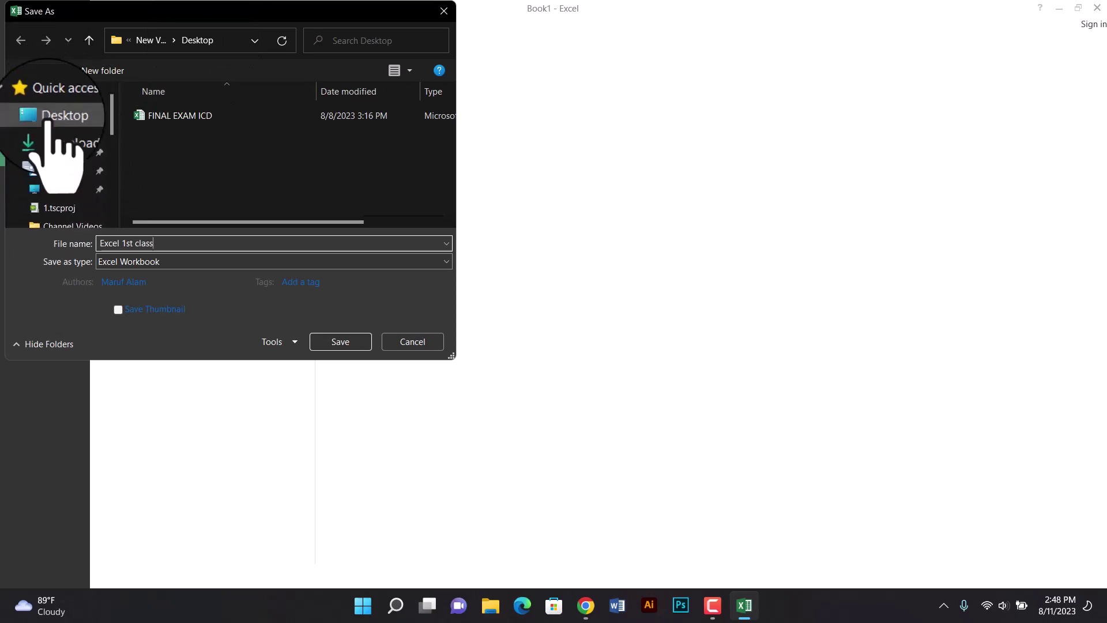
{"action": "left_click", "coordinate": [173, 40]}
{"action": "left_click", "coordinate": [128, 41]}
{"action": "left_click", "coordinate": [128, 40]}
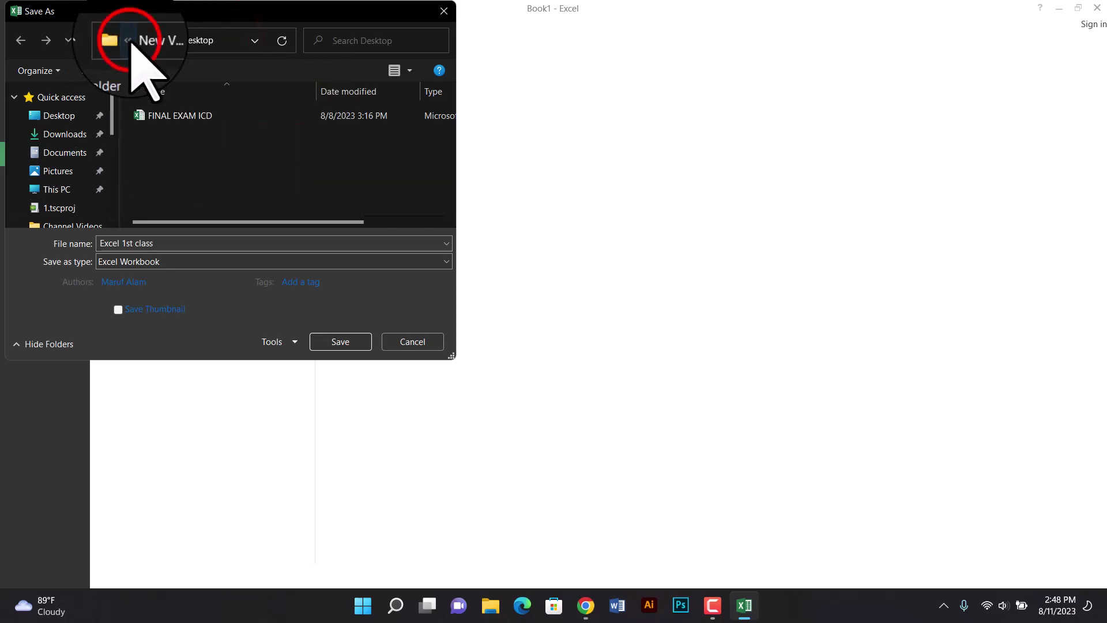
{"action": "left_click", "coordinate": [128, 41]}
{"action": "left_click", "coordinate": [131, 50]}
{"action": "left_click", "coordinate": [174, 41]}
{"action": "mouse_move", "coordinate": [127, 45]}
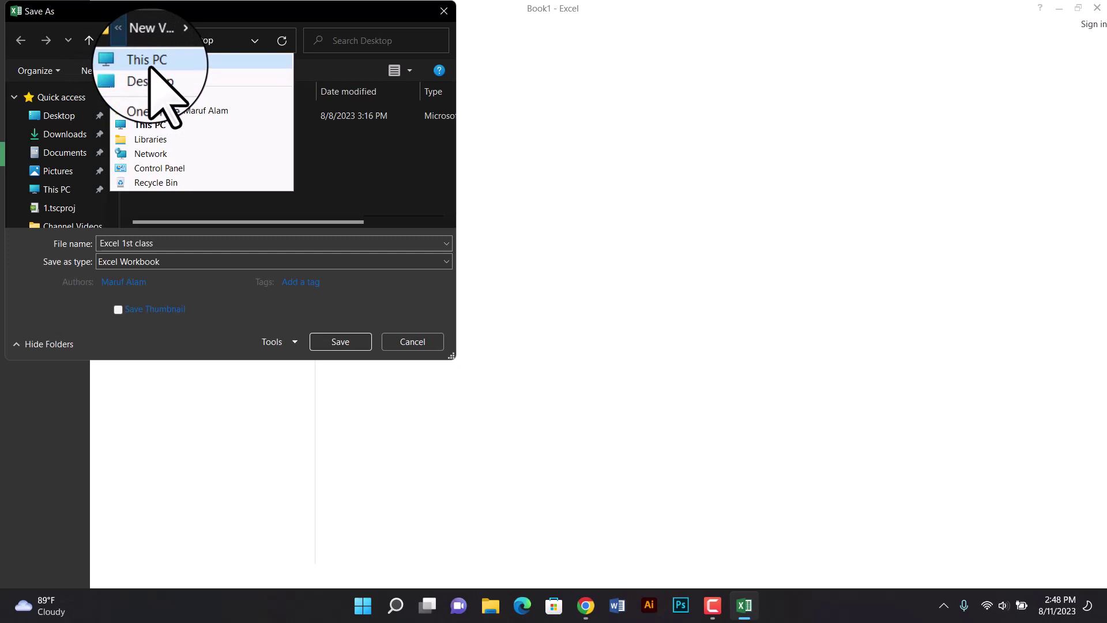
{"action": "left_click", "coordinate": [352, 154]}
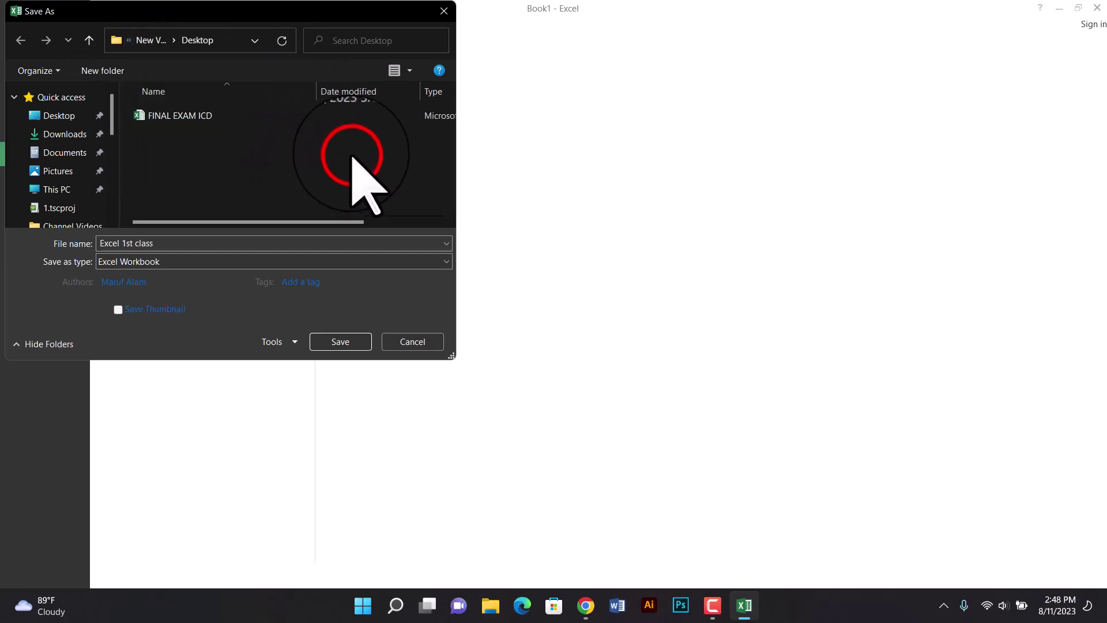
{"action": "left_click", "coordinate": [122, 41]}
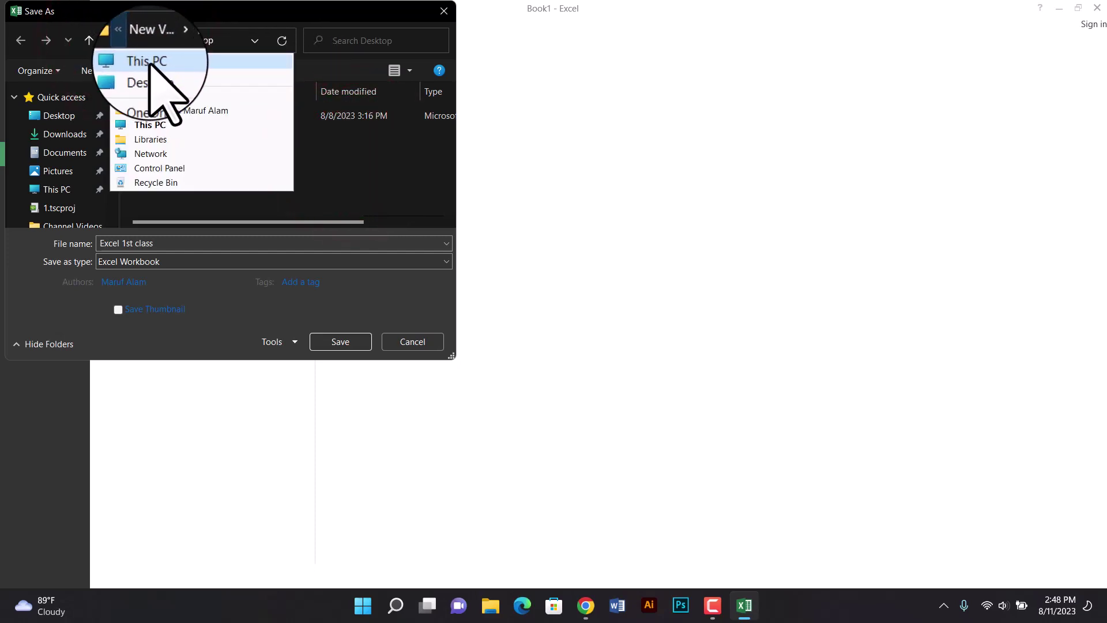
{"action": "left_click", "coordinate": [343, 180]}
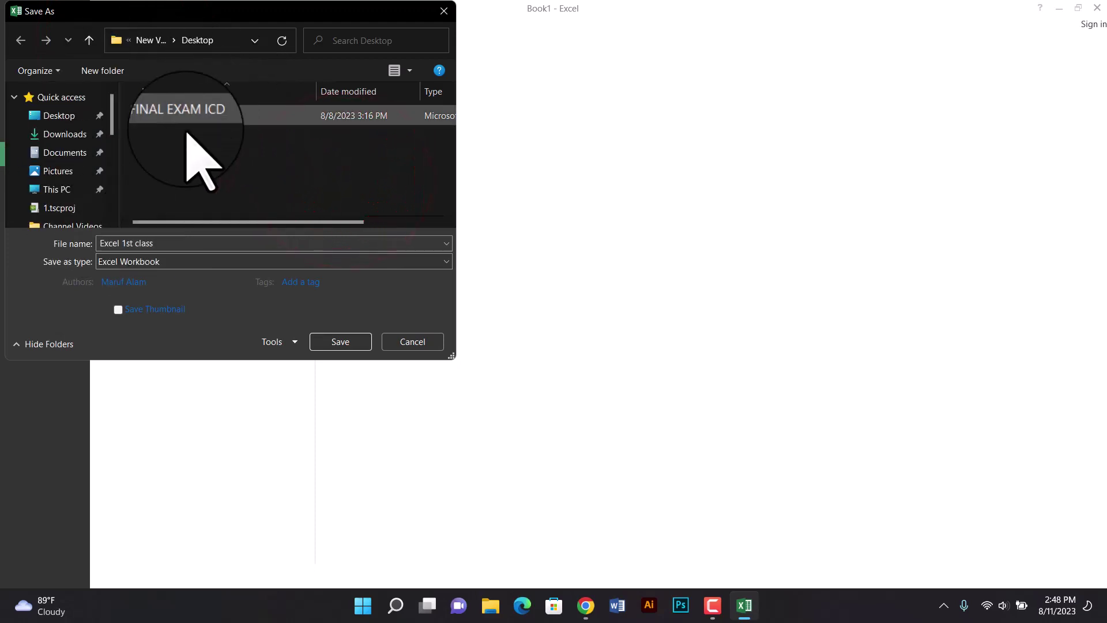
Save the workbook in the chosen Desktop folder
{"action": "left_click", "coordinate": [344, 342]}
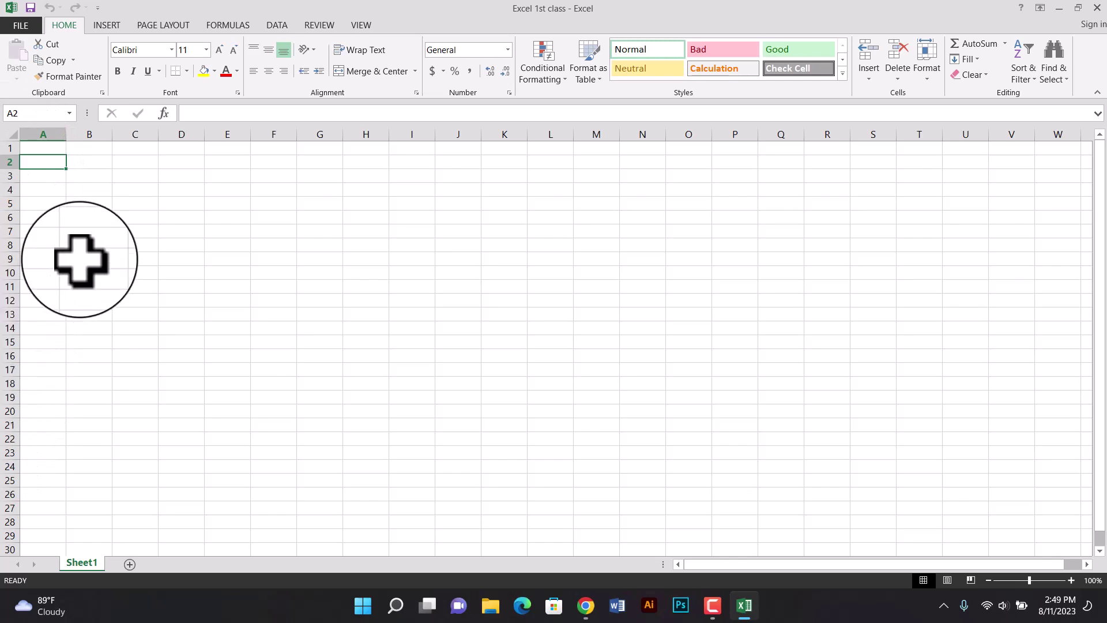
Select individual cells in columns A, B and N to examine how column letters and row numbers form their addresses, ending at A1
{"action": "left_click", "coordinate": [87, 248]}
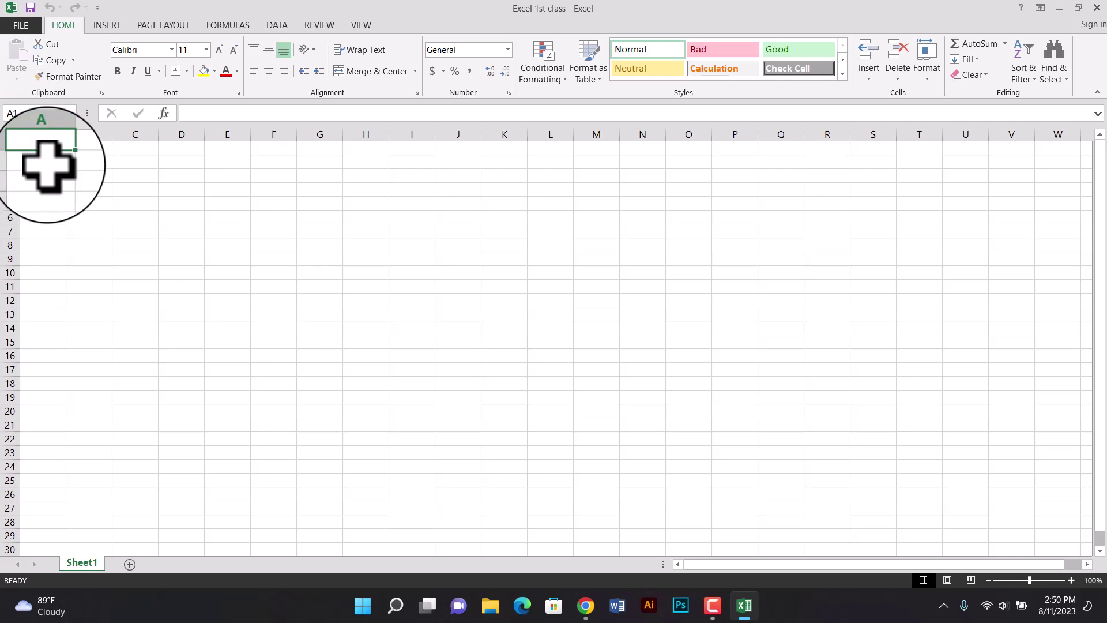
{"action": "left_click", "coordinate": [49, 276]}
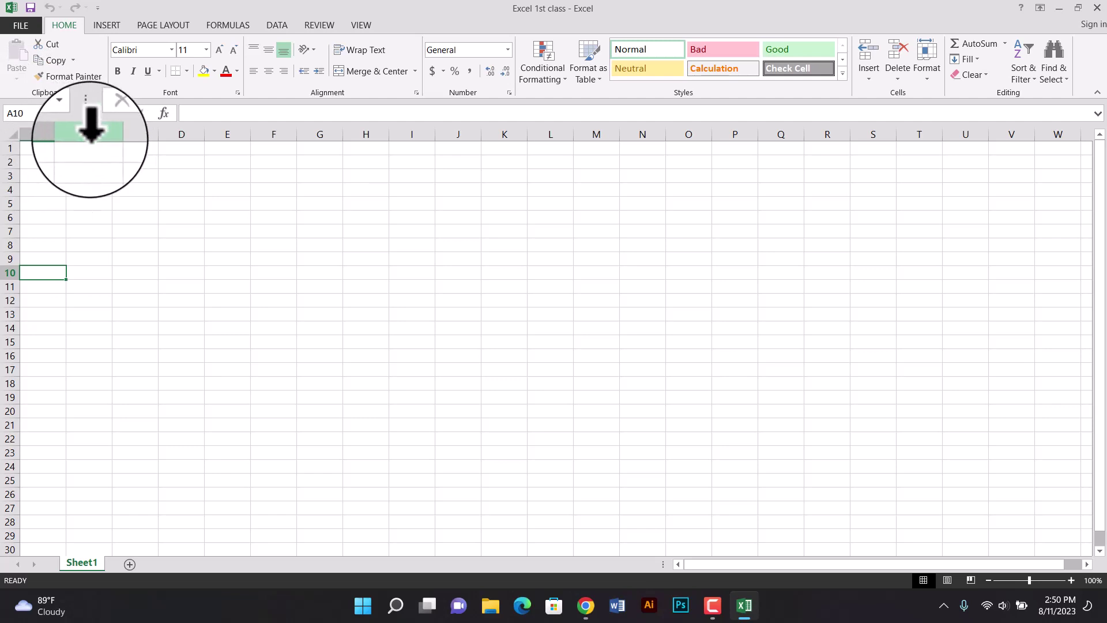
{"action": "left_click", "coordinate": [85, 149]}
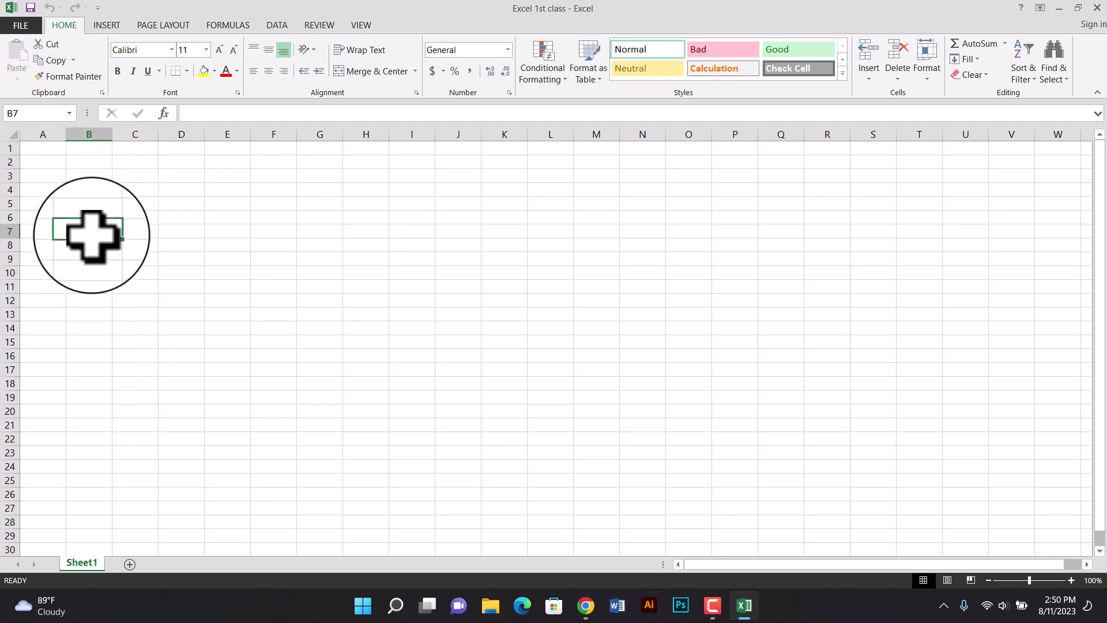
{"action": "left_click", "coordinate": [89, 233]}
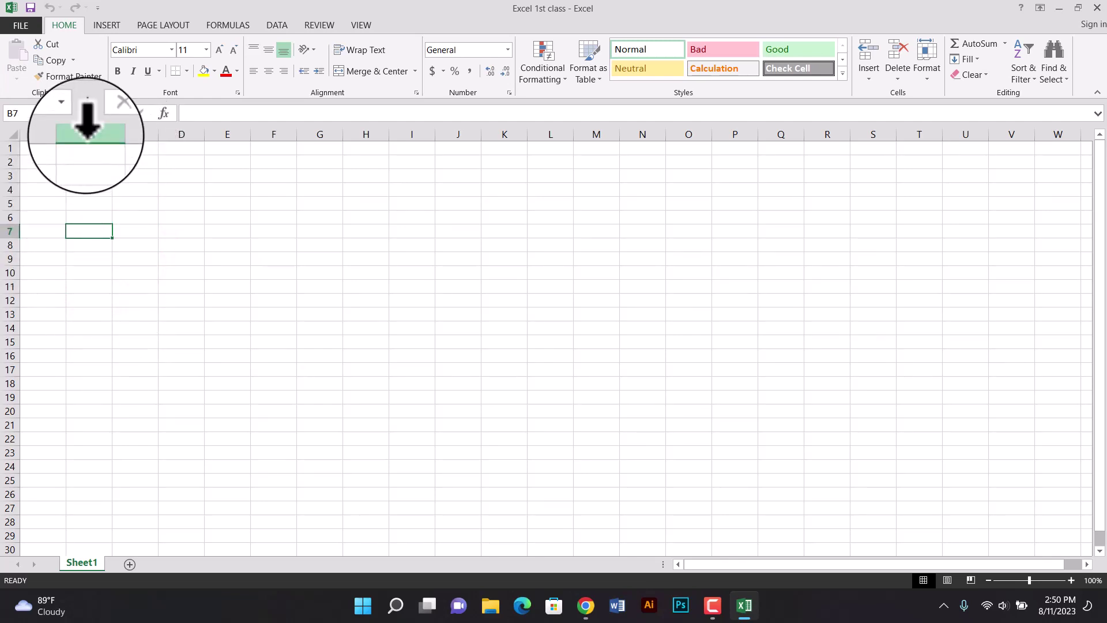
{"action": "left_click", "coordinate": [645, 272]}
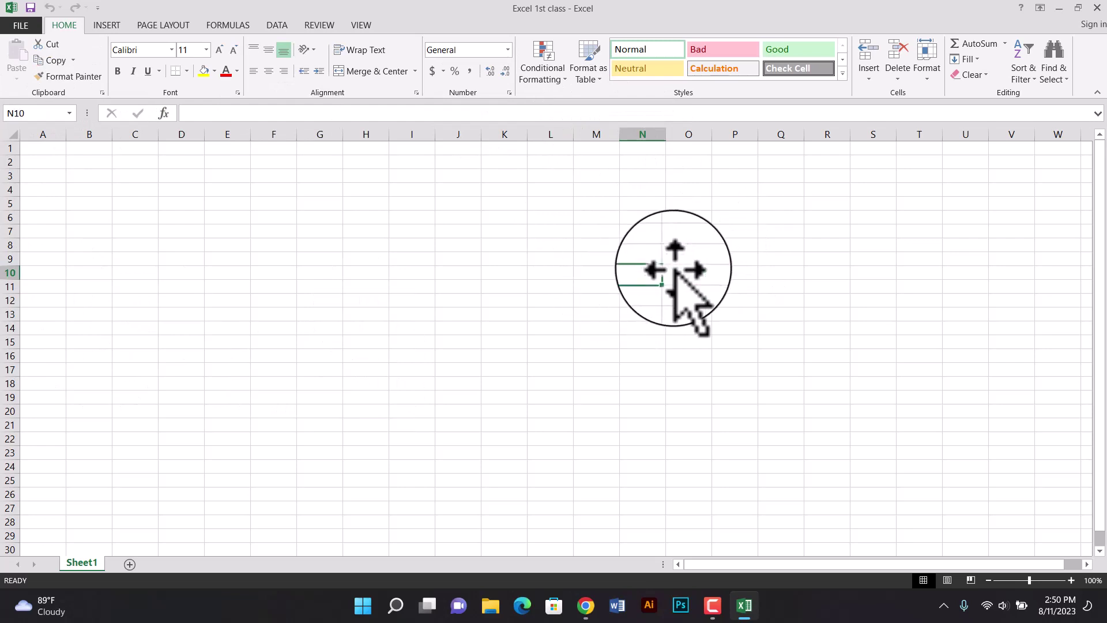
{"action": "left_click", "coordinate": [640, 226]}
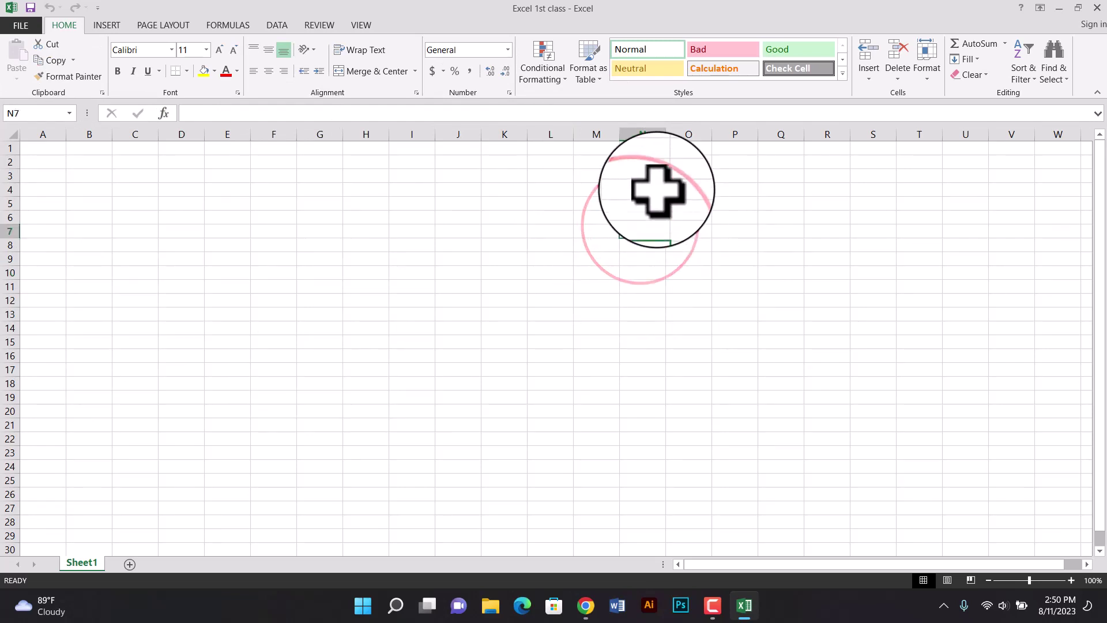
{"action": "left_click", "coordinate": [652, 175]}
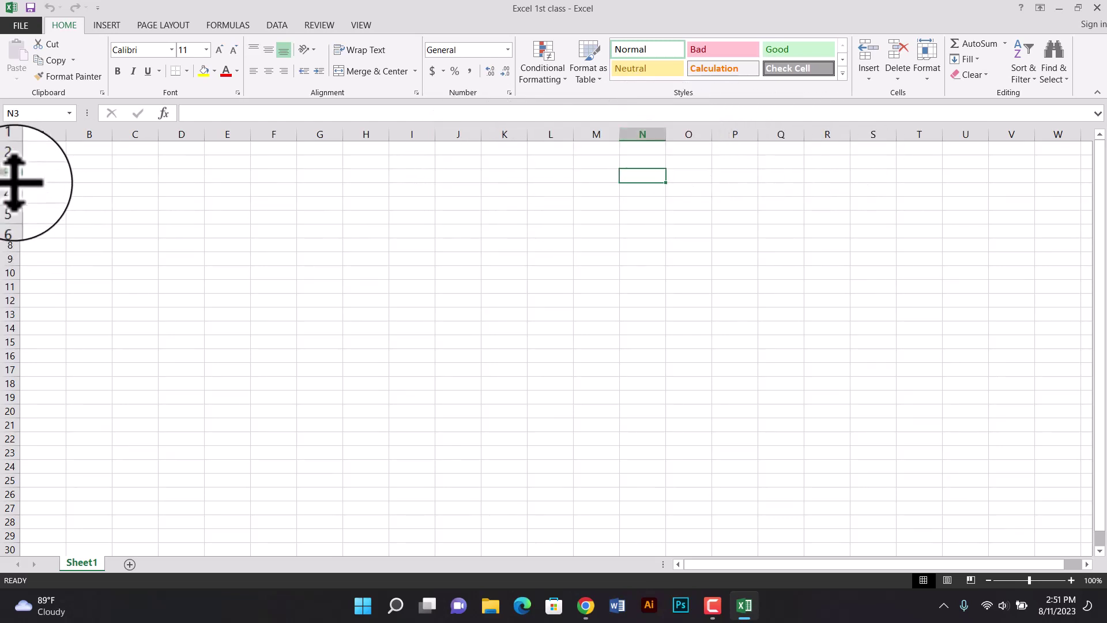
{"action": "left_click", "coordinate": [34, 147]}
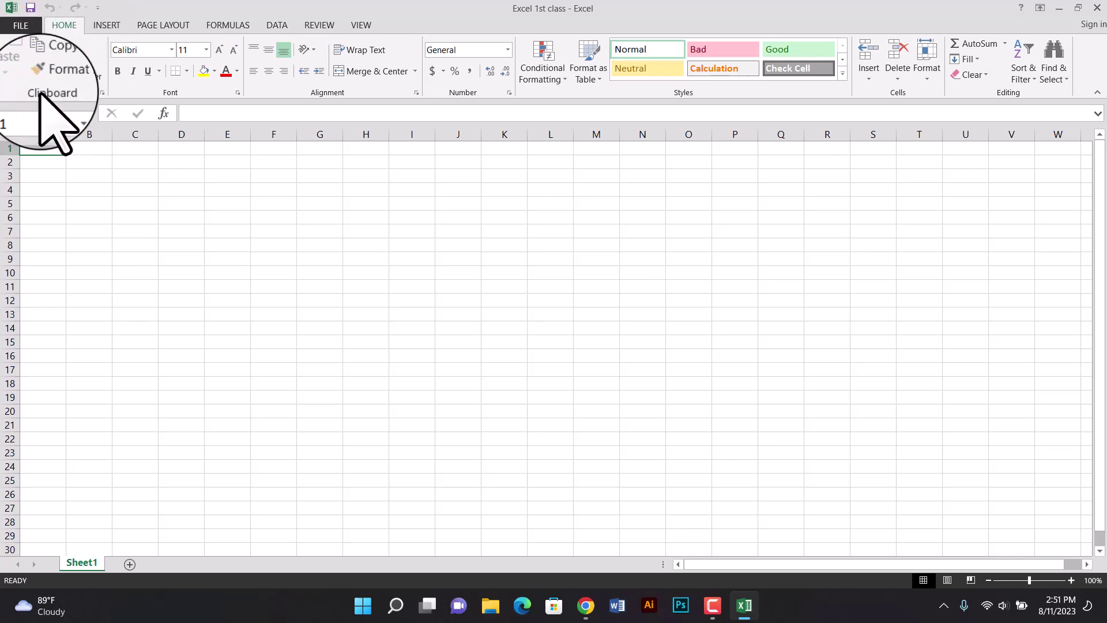
Browse the available fonts and font sizes without changing the formatting of cell A1
{"action": "left_click", "coordinate": [171, 50]}
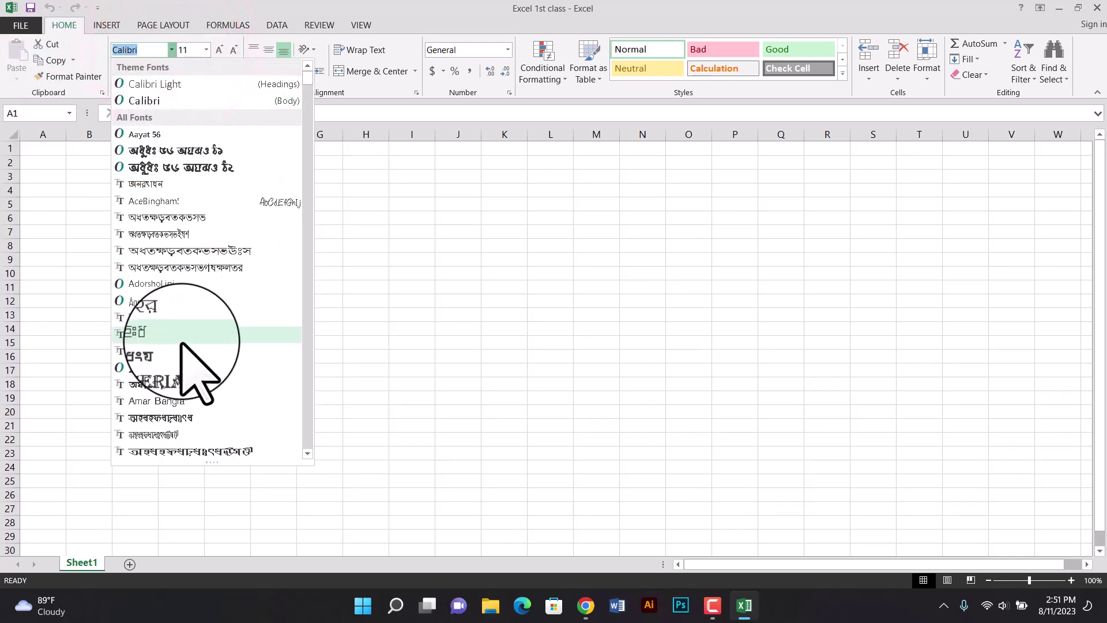
{"action": "scroll", "coordinate": [191, 232], "scroll_direction": "down", "scroll_amount": 4}
{"action": "scroll", "coordinate": [190, 231], "scroll_direction": "down", "scroll_amount": 5}
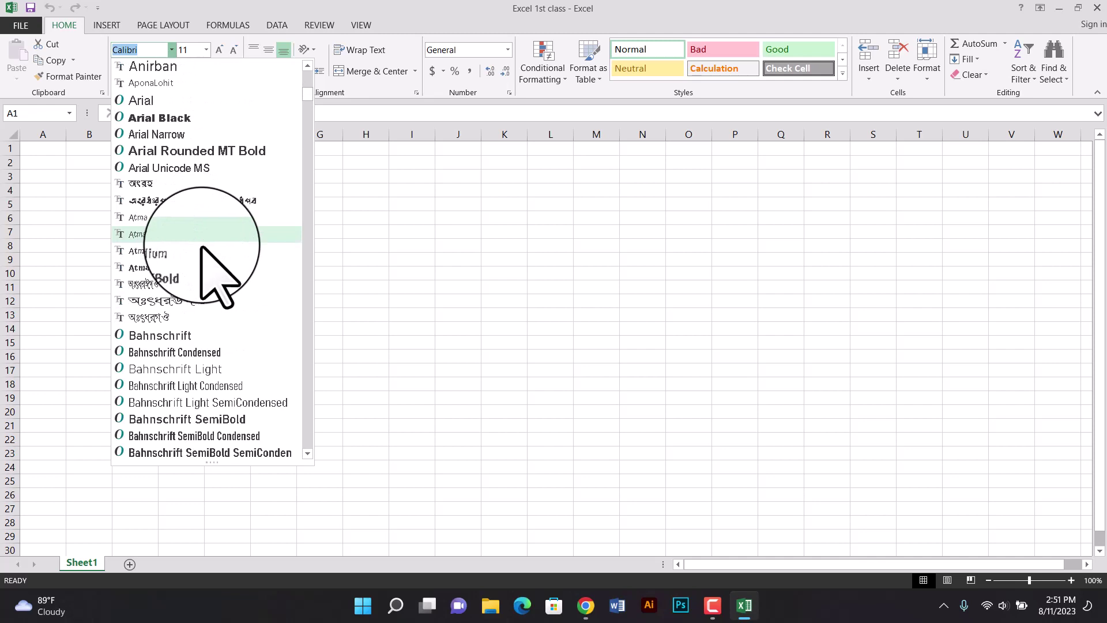
{"action": "scroll", "coordinate": [185, 260], "scroll_direction": "up", "scroll_amount": 9}
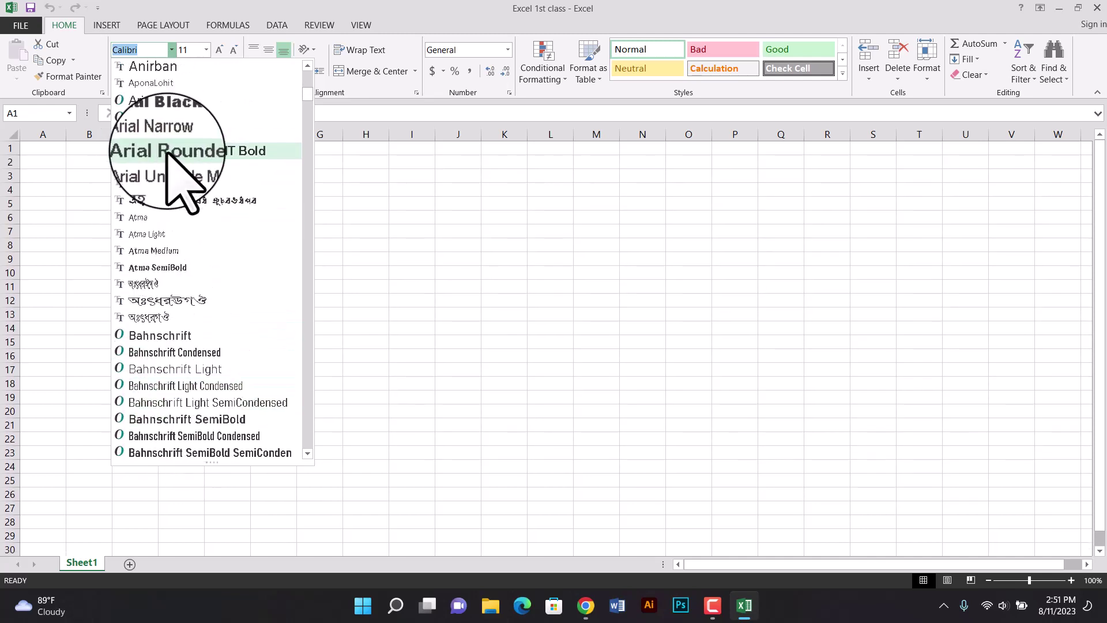
{"action": "left_click", "coordinate": [205, 50]}
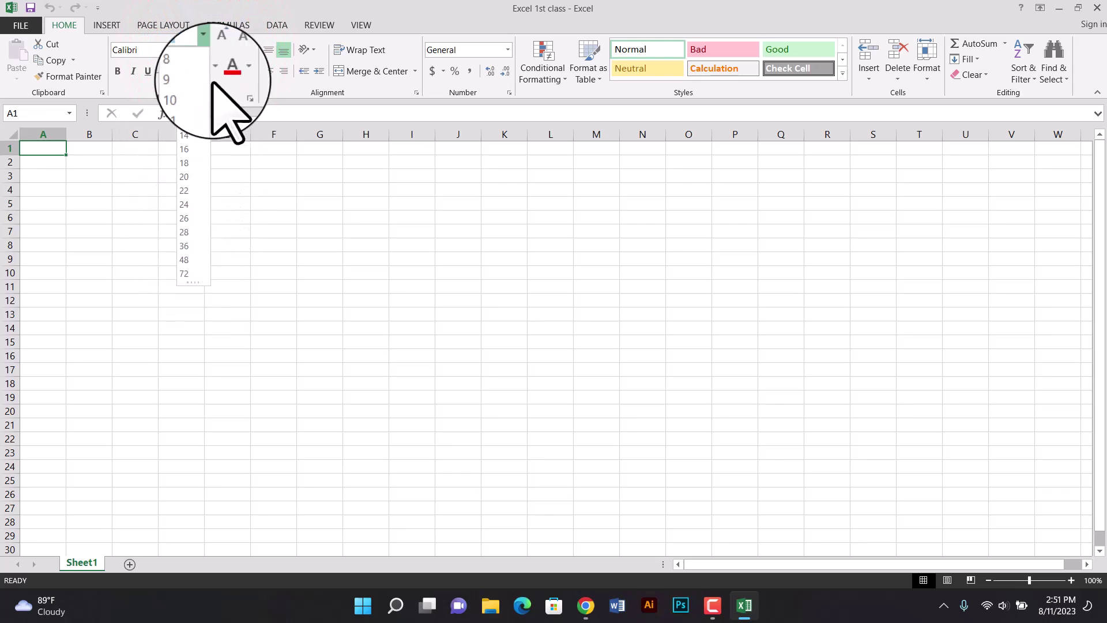
{"action": "left_click", "coordinate": [206, 49]}
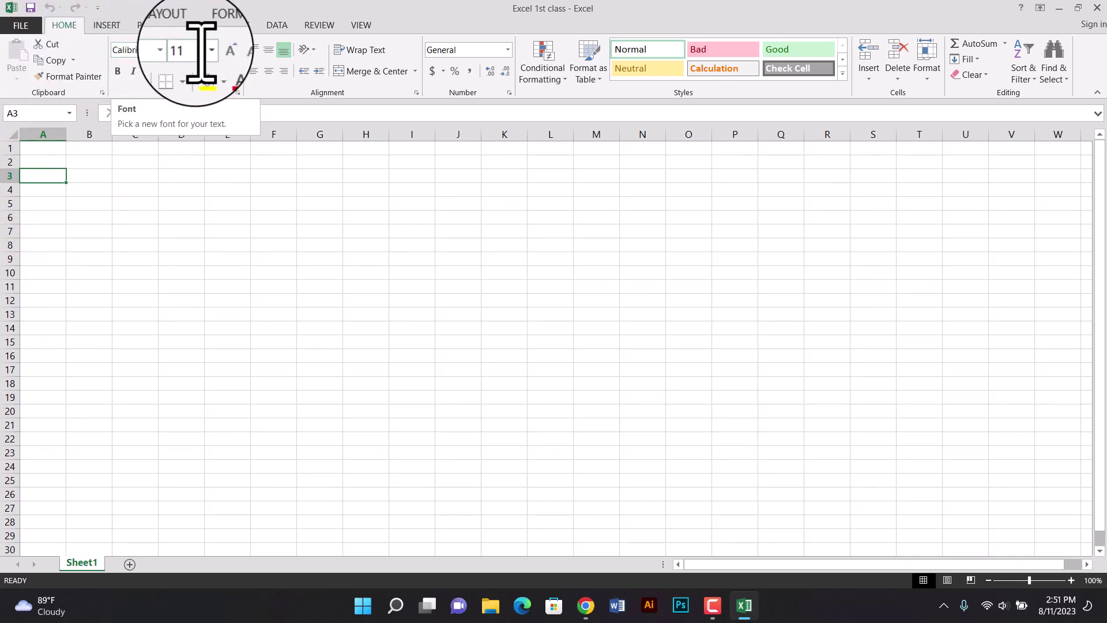
Enter the numbers 1, 2, 3 and 4 in cells A1 to A4, one per row
{"action": "left_click", "coordinate": [35, 148]}
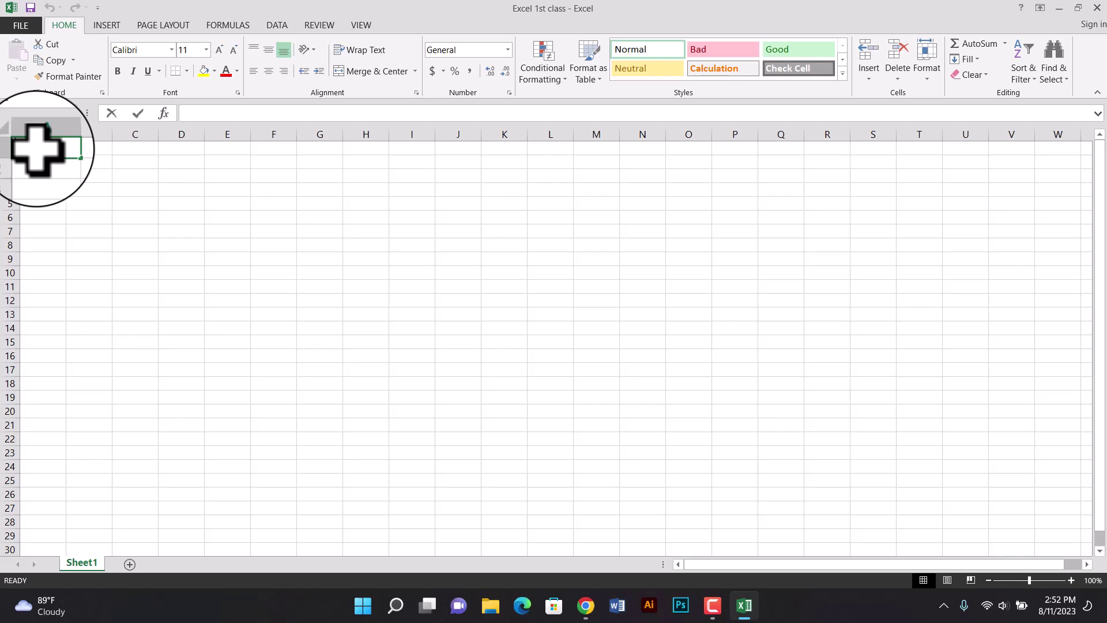
{"action": "type", "text": "1"}
{"action": "key", "text": "Return"}
{"action": "type", "text": "2"}
{"action": "key", "text": "Return"}
{"action": "type", "text": "3"}
{"action": "key", "text": "Return"}
{"action": "type", "text": "4"}
{"action": "key", "text": "Return"}
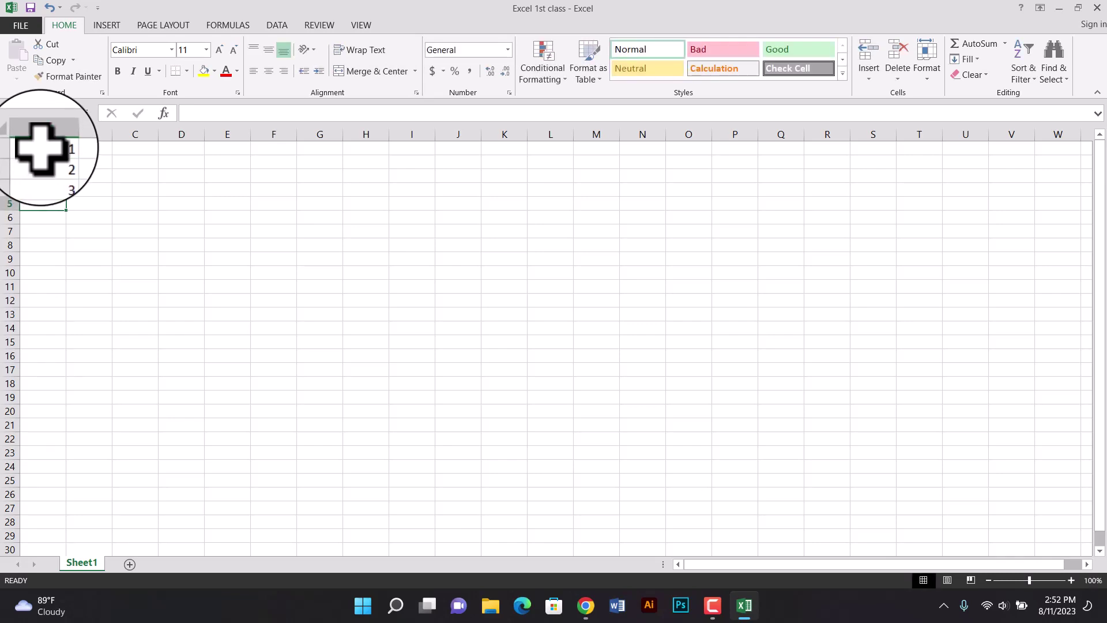
Clear the numbers 3 and 4 from cells A3 and A4, keeping 1 in A1 and 2 in A2
{"action": "left_click", "coordinate": [53, 149]}
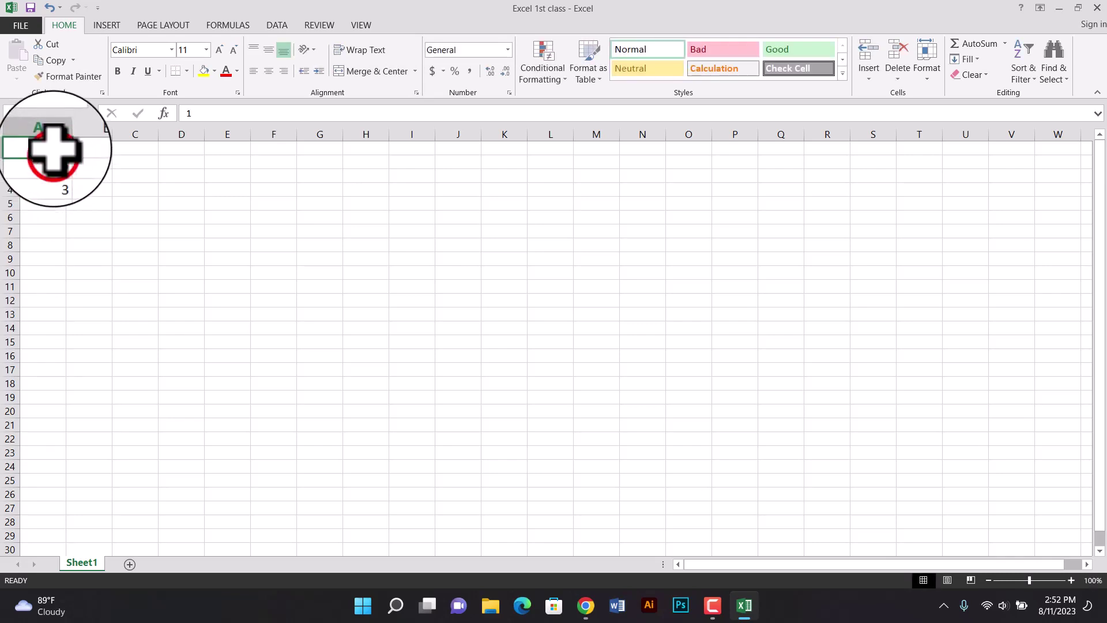
{"action": "left_click_drag", "start_coordinate": [66, 155], "coordinate": [51, 196]}
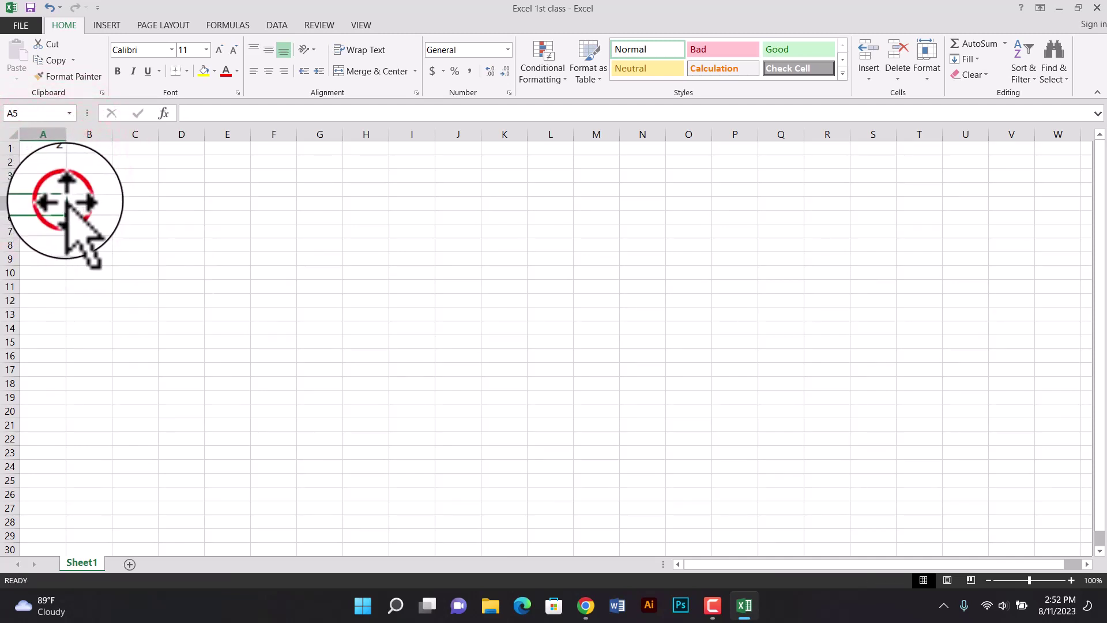
{"action": "left_click", "coordinate": [103, 203]}
Try to move the number in cell A2 onto A1, declining to replace the existing data
{"action": "left_click", "coordinate": [41, 148]}
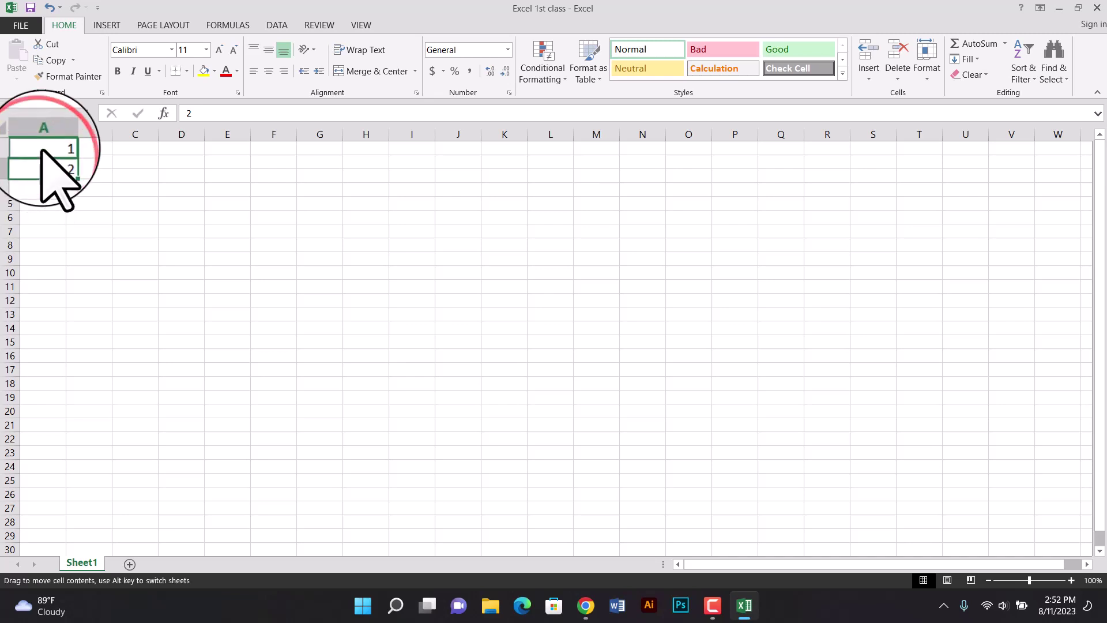
{"action": "left_click_drag", "start_coordinate": [42, 155], "coordinate": [41, 145]}
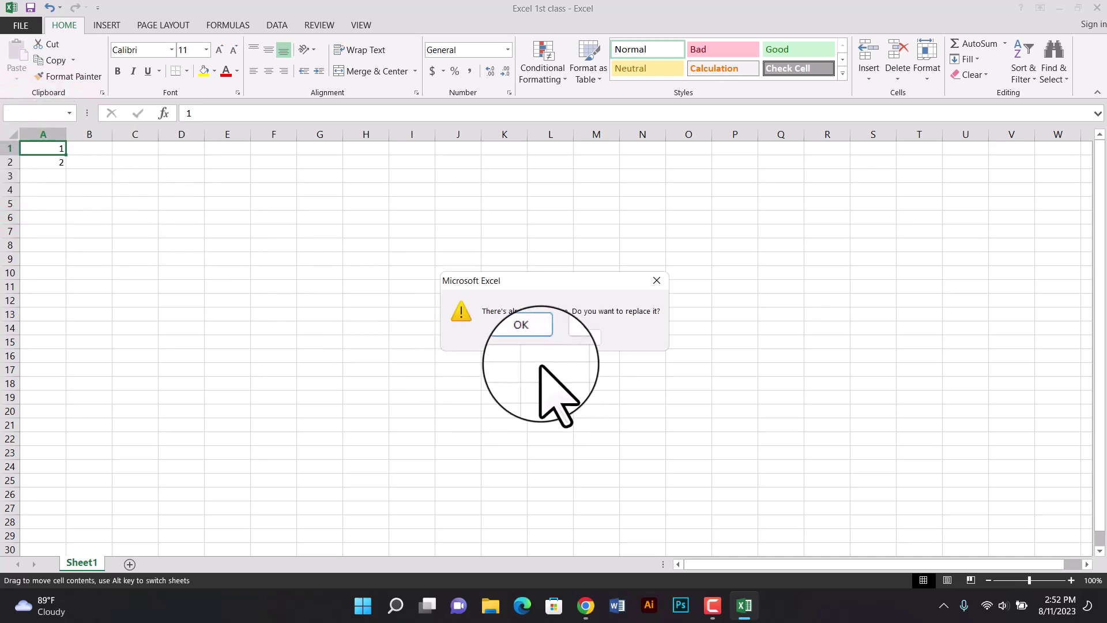
{"action": "left_click", "coordinate": [570, 338]}
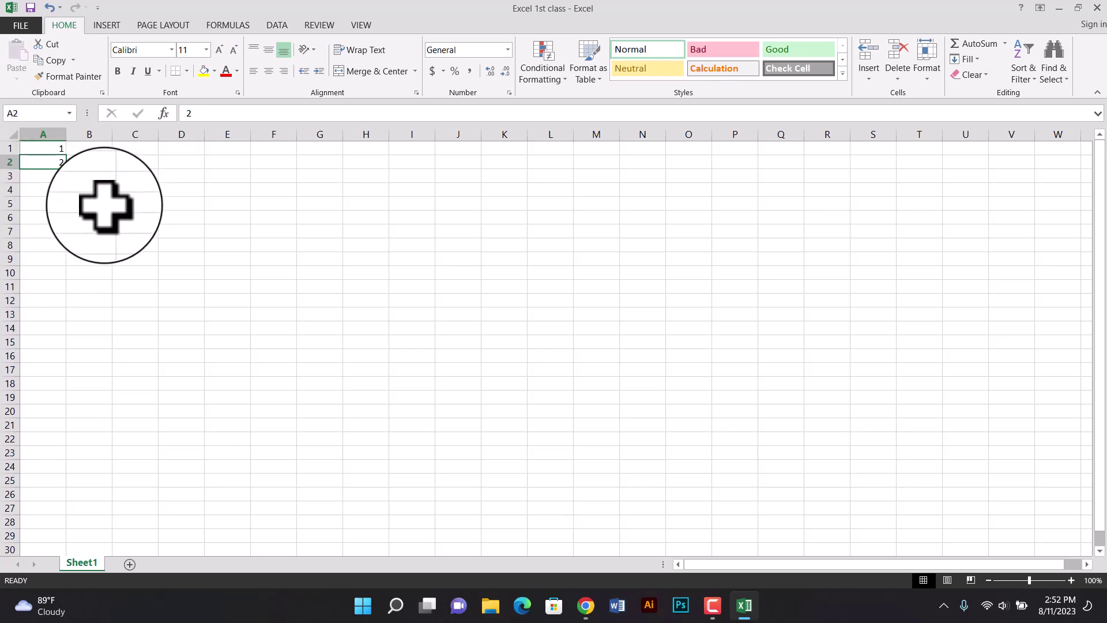
Practise selecting blocks of cells such as B5:L14 and single cells such as D8, F8 and E10
{"action": "left_click_drag", "start_coordinate": [104, 203], "coordinate": [531, 332]}
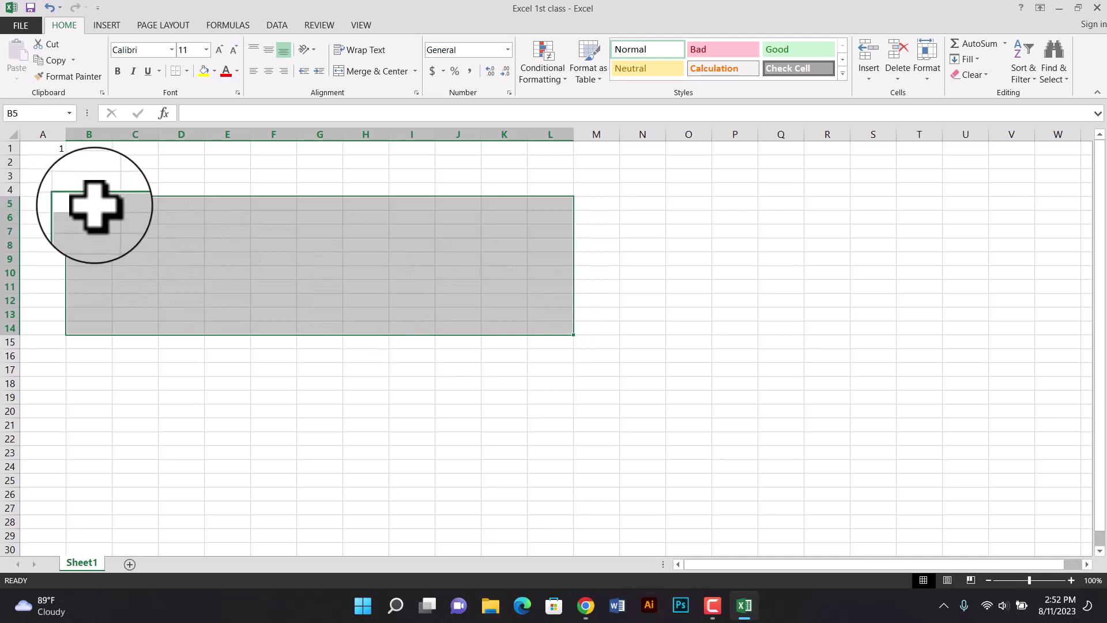
{"action": "left_click", "coordinate": [91, 176]}
{"action": "left_click_drag", "start_coordinate": [93, 189], "coordinate": [519, 334]}
{"action": "left_click", "coordinate": [171, 244]}
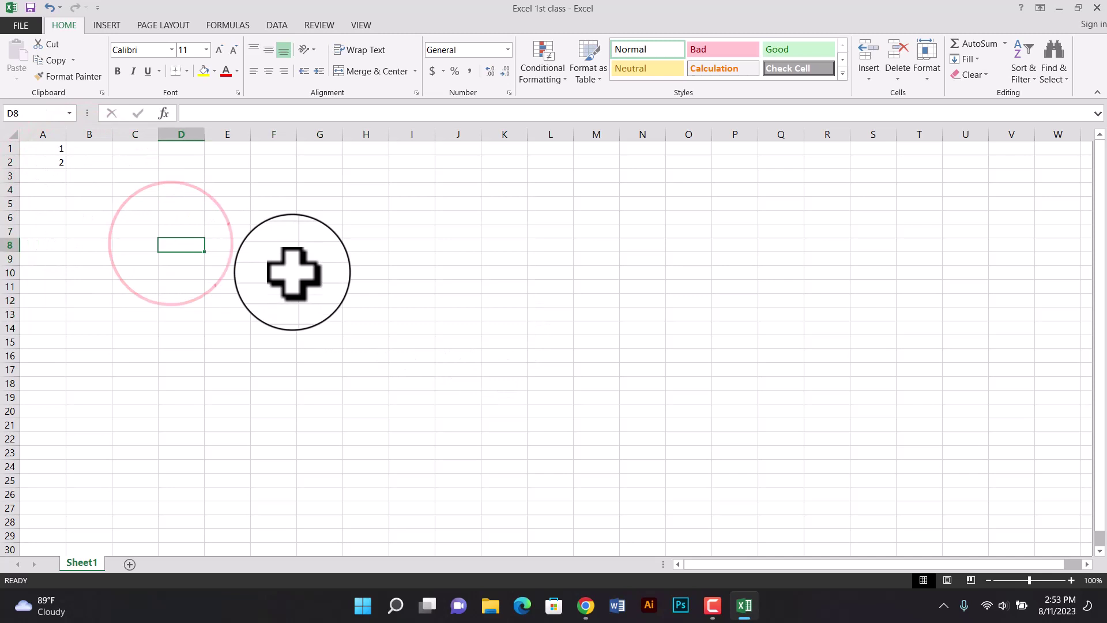
{"action": "left_click", "coordinate": [262, 242]}
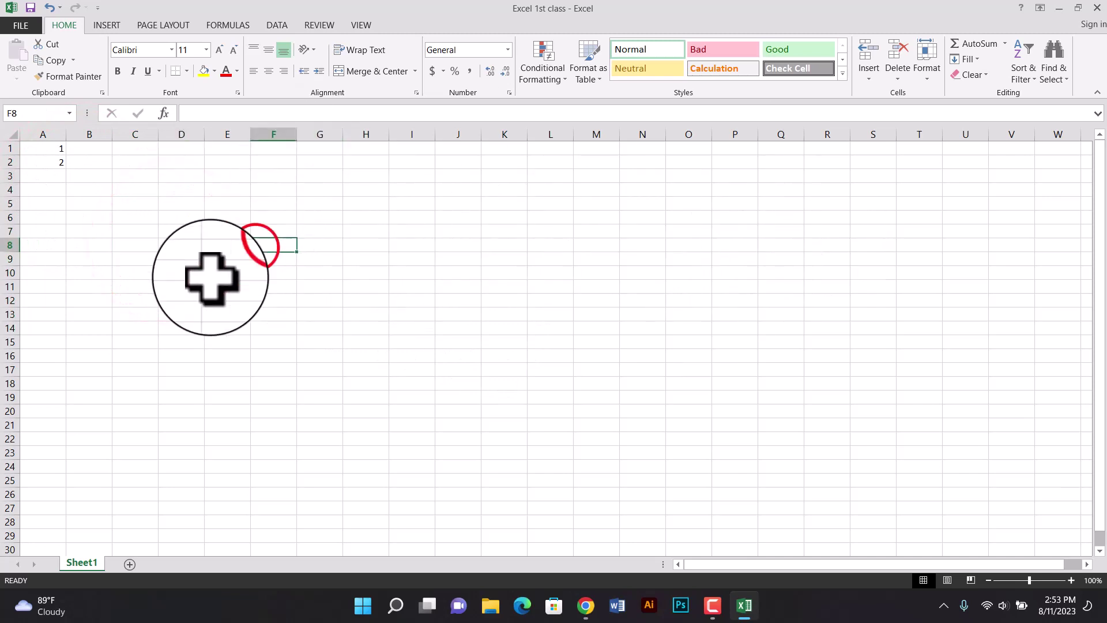
{"action": "left_click", "coordinate": [247, 266]}
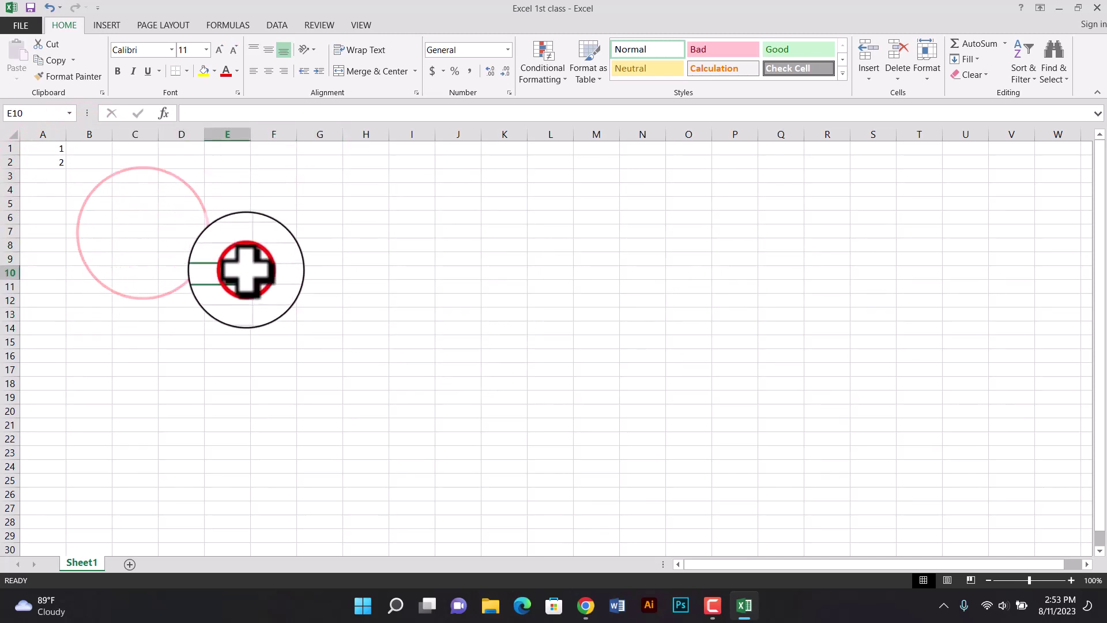
{"action": "left_click_drag", "start_coordinate": [92, 204], "coordinate": [470, 329]}
{"action": "left_click", "coordinate": [190, 243]}
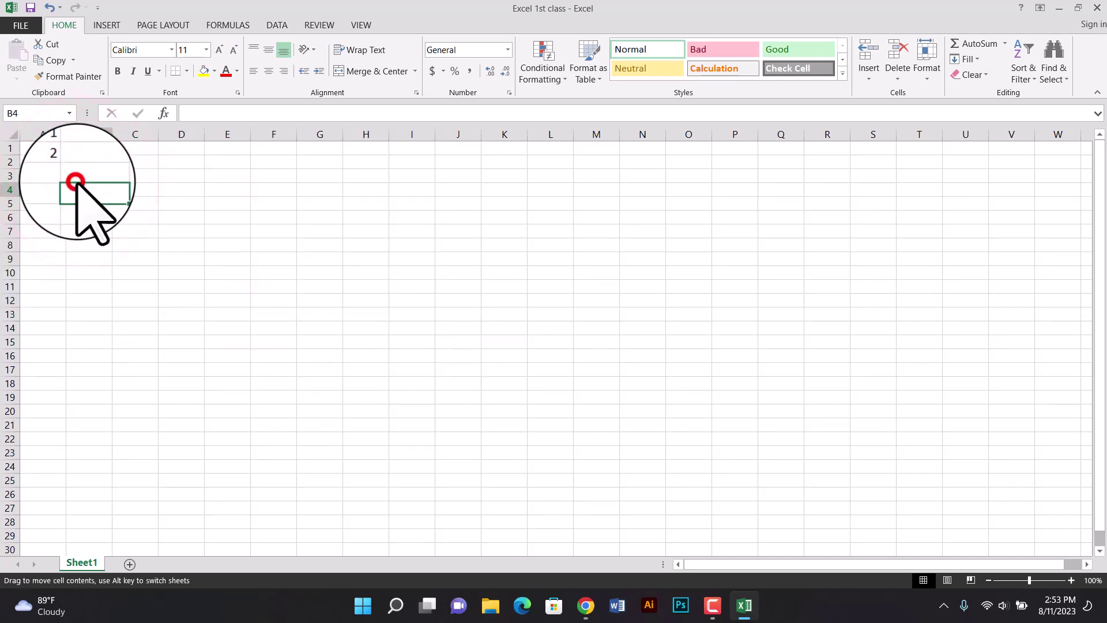
Move the test text gdfgdfg from cell B4 to H5 and delete it there
{"action": "mouse_move", "coordinate": [75, 182]}
{"action": "left_mouse_down"}
{"action": "mouse_move", "coordinate": [496, 254]}
{"action": "mouse_move", "coordinate": [725, 340]}
{"action": "mouse_move", "coordinate": [592, 343]}
{"action": "mouse_move", "coordinate": [43, 203]}
{"action": "mouse_move", "coordinate": [107, 196]}
{"action": "mouse_move", "coordinate": [79, 185]}
{"action": "left_mouse_up"}
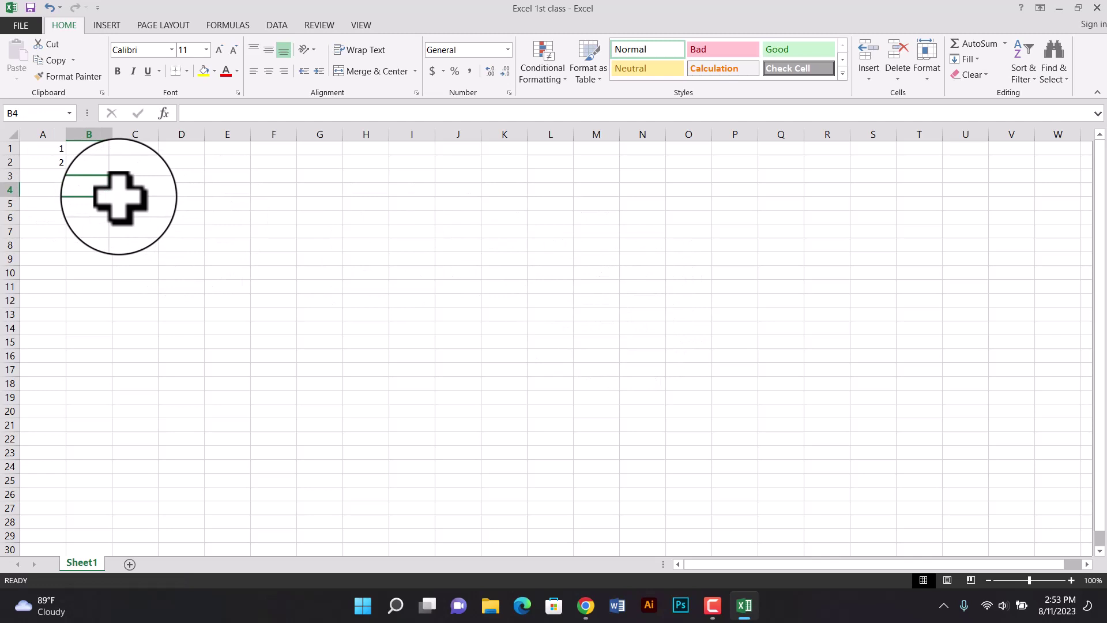
{"action": "left_click", "coordinate": [189, 248]}
{"action": "left_click", "coordinate": [85, 189]}
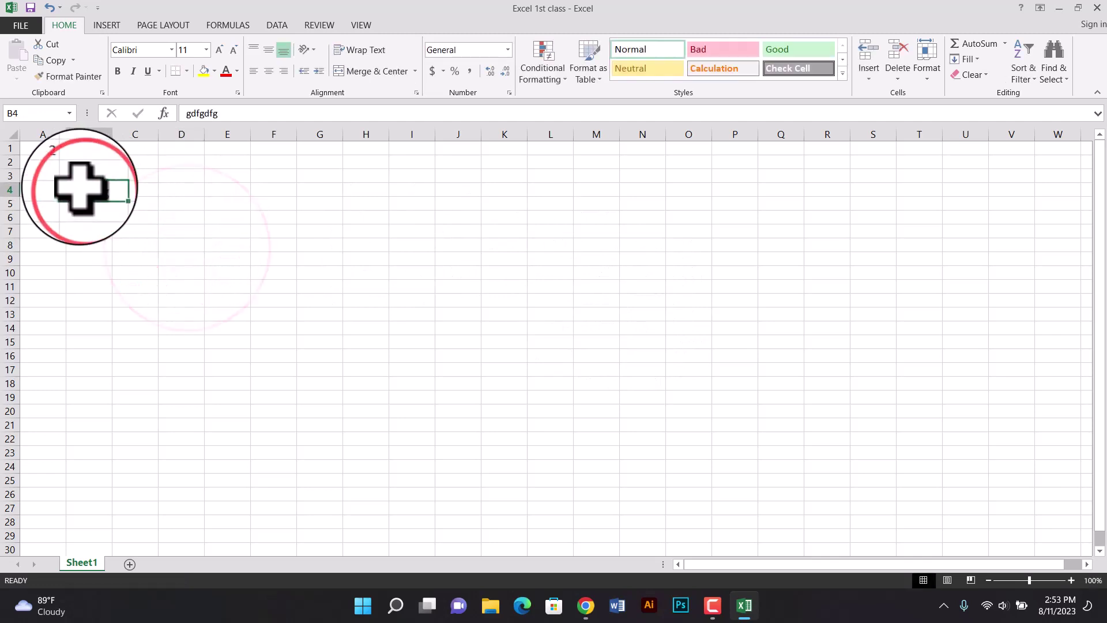
{"action": "left_click_drag", "start_coordinate": [79, 185], "coordinate": [360, 205]}
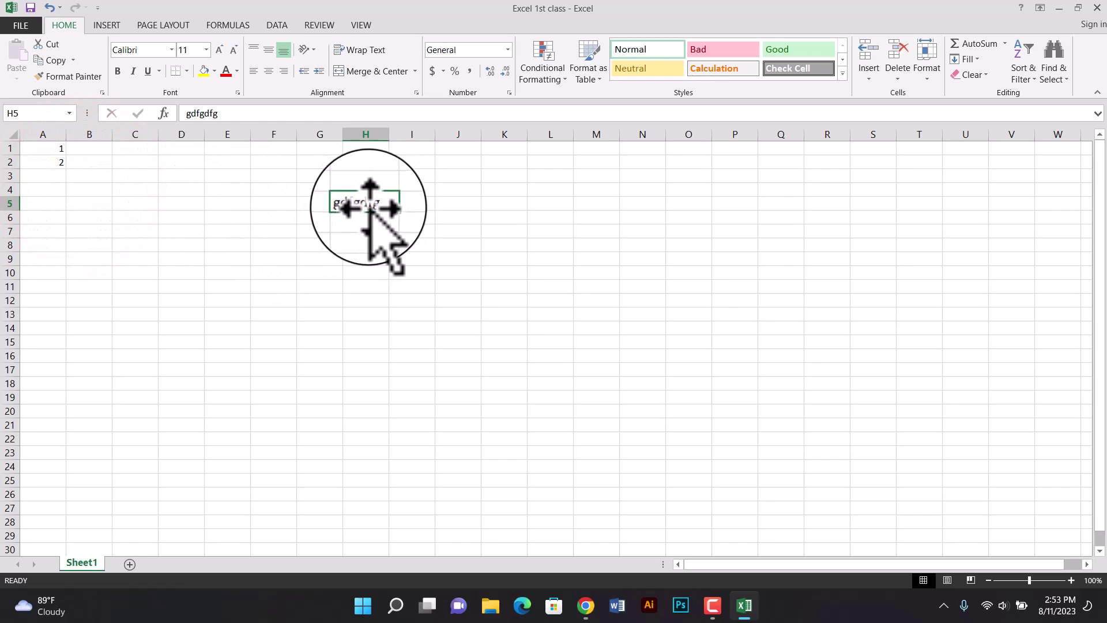
{"action": "key", "text": "Delete"}
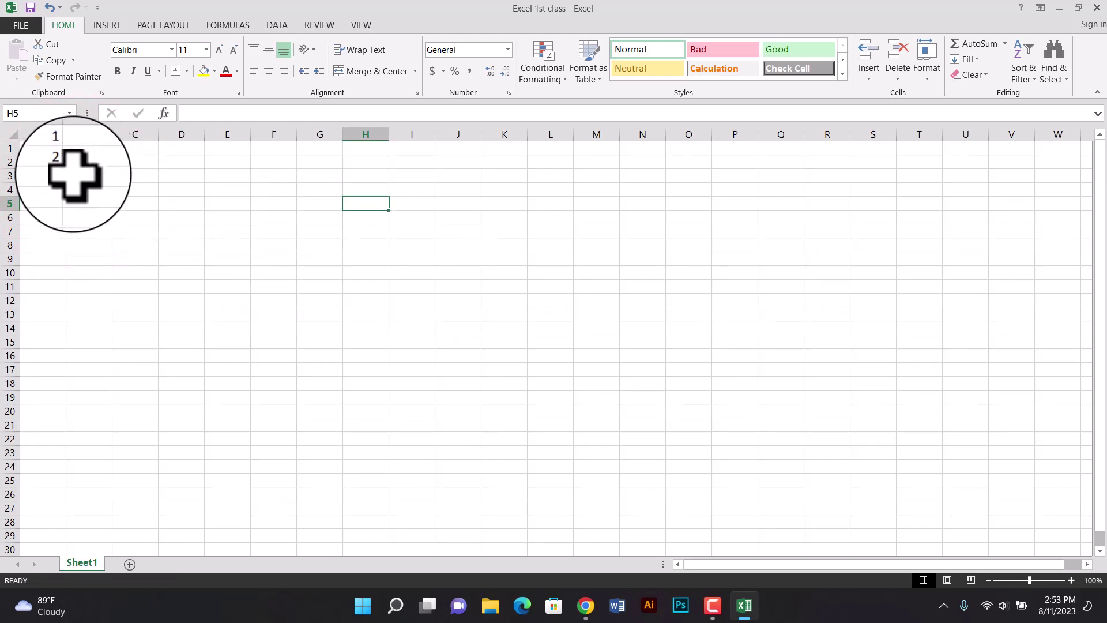
Fill the number series from cells A1:A2 down to 20 in cell A20
{"action": "left_click_drag", "start_coordinate": [90, 177], "coordinate": [622, 334]}
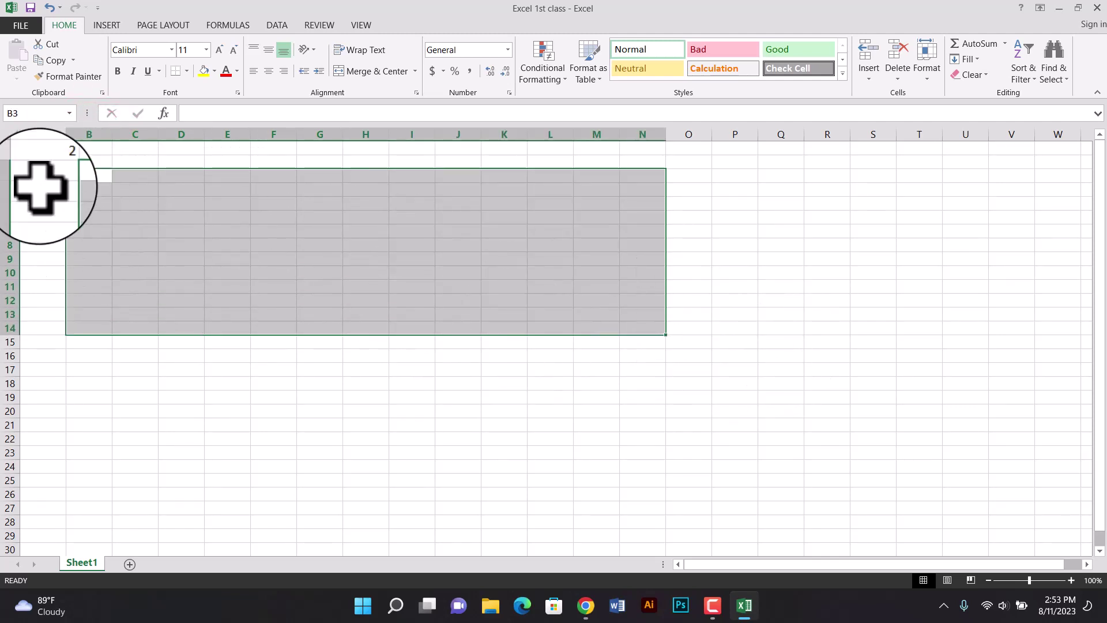
{"action": "left_click_drag", "start_coordinate": [43, 168], "coordinate": [38, 153]}
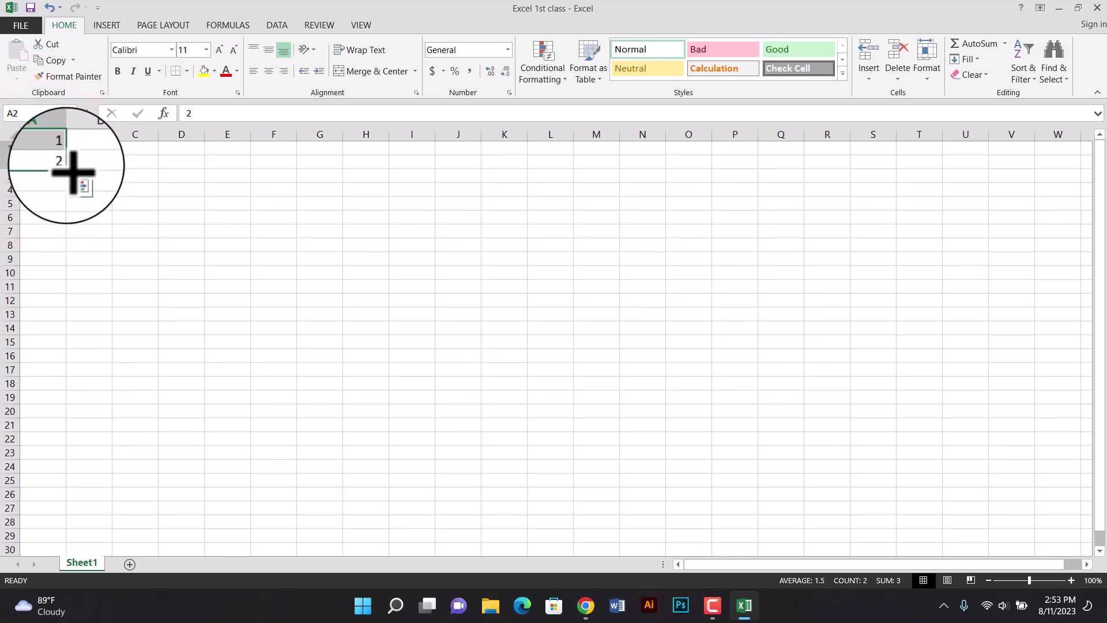
{"action": "left_click_drag", "start_coordinate": [65, 168], "coordinate": [54, 415]}
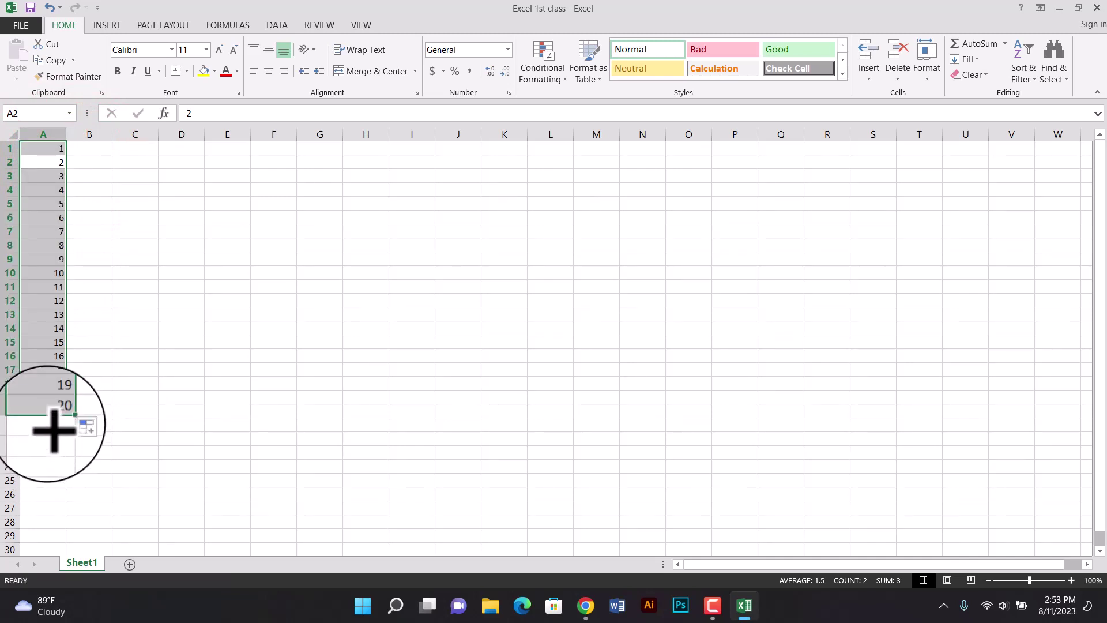
{"action": "left_click", "coordinate": [109, 328]}
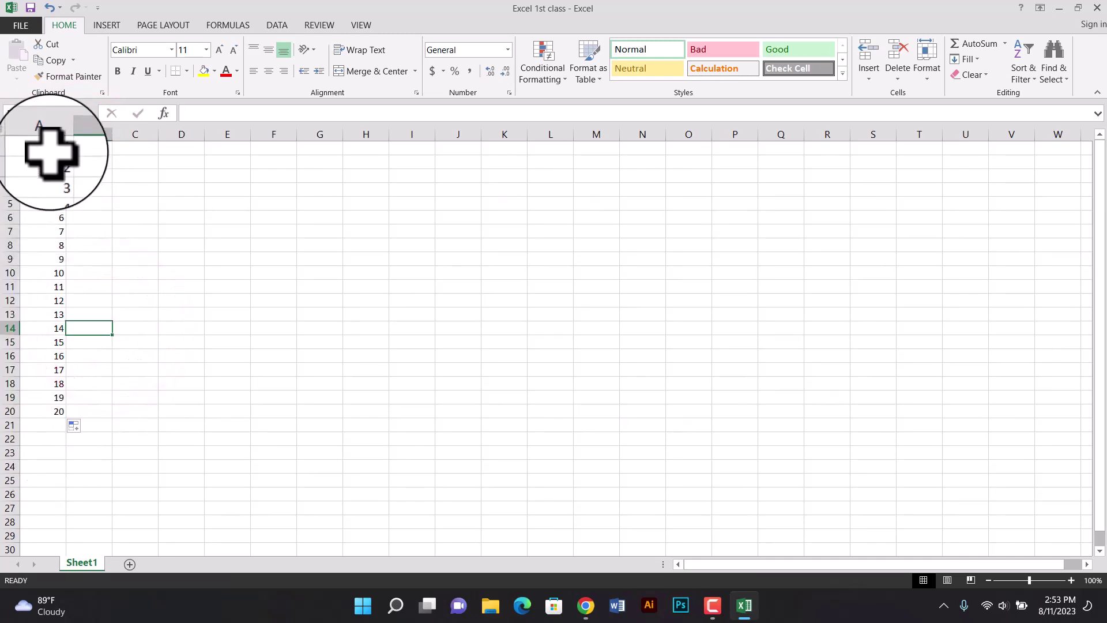
Extend the number series from cells A19:A20 down to 30 in cell A30
{"action": "left_click", "coordinate": [56, 410]}
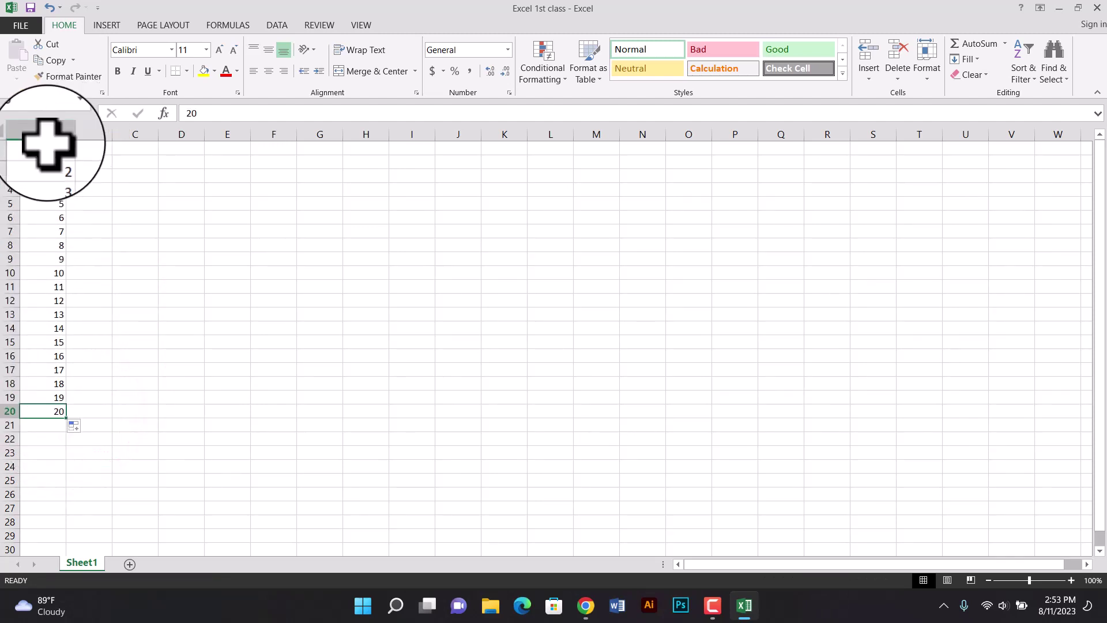
{"action": "scroll", "coordinate": [69, 401], "scroll_direction": "down", "scroll_amount": 2}
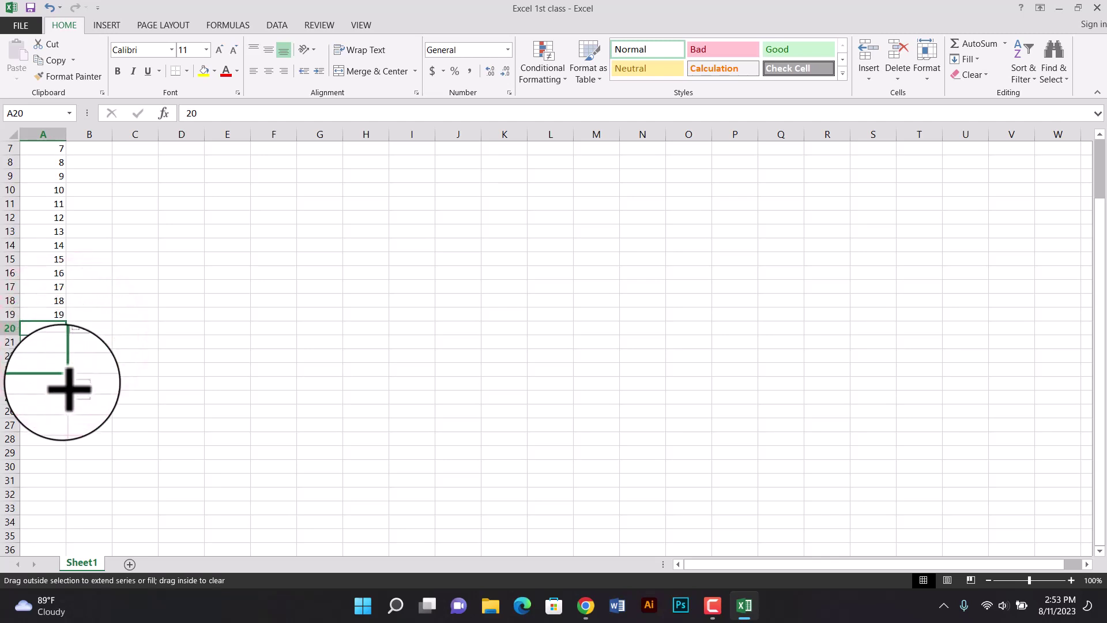
{"action": "left_click_drag", "start_coordinate": [58, 338], "coordinate": [42, 330]}
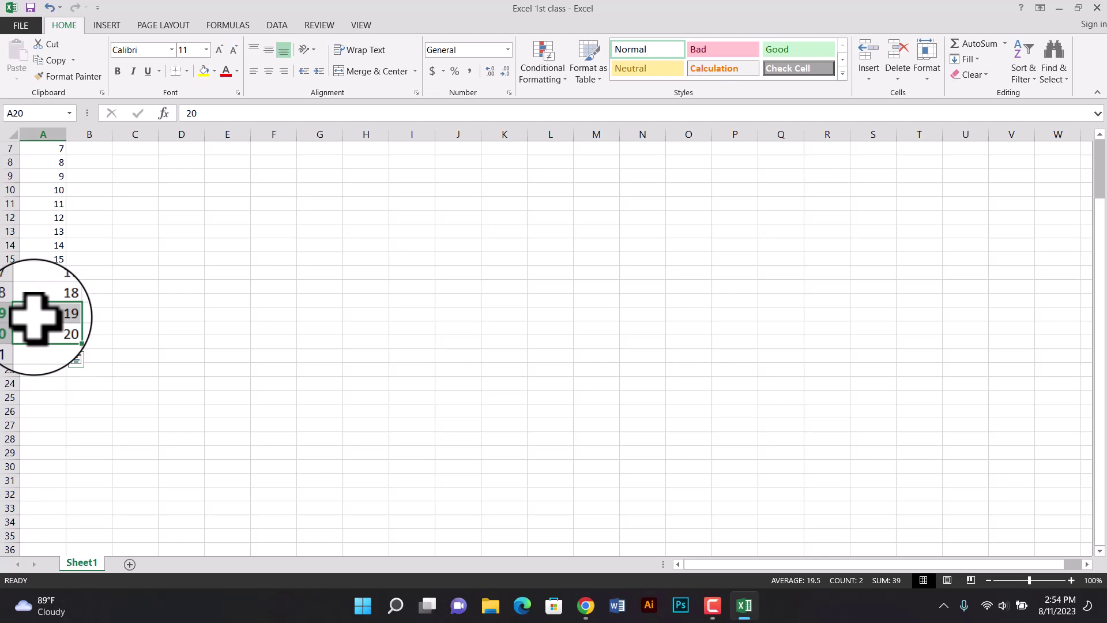
{"action": "left_click_drag", "start_coordinate": [66, 334], "coordinate": [55, 461]}
{"action": "left_click", "coordinate": [135, 286]}
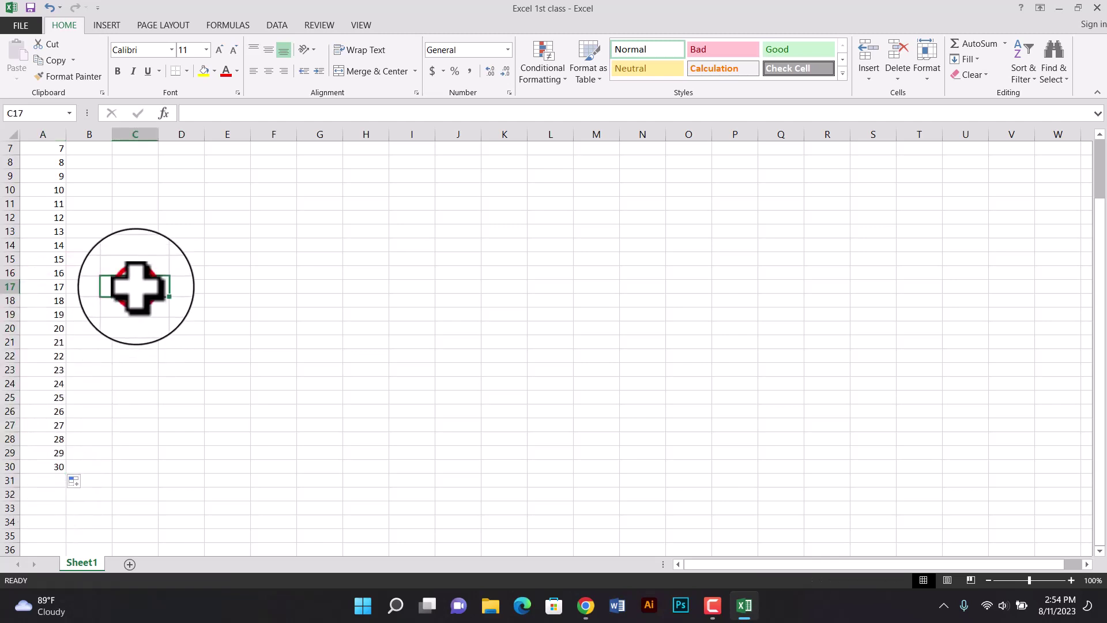
{"action": "scroll", "coordinate": [67, 364], "scroll_direction": "down", "scroll_amount": 10}
{"action": "scroll", "coordinate": [66, 363], "scroll_direction": "down", "scroll_amount": 20}
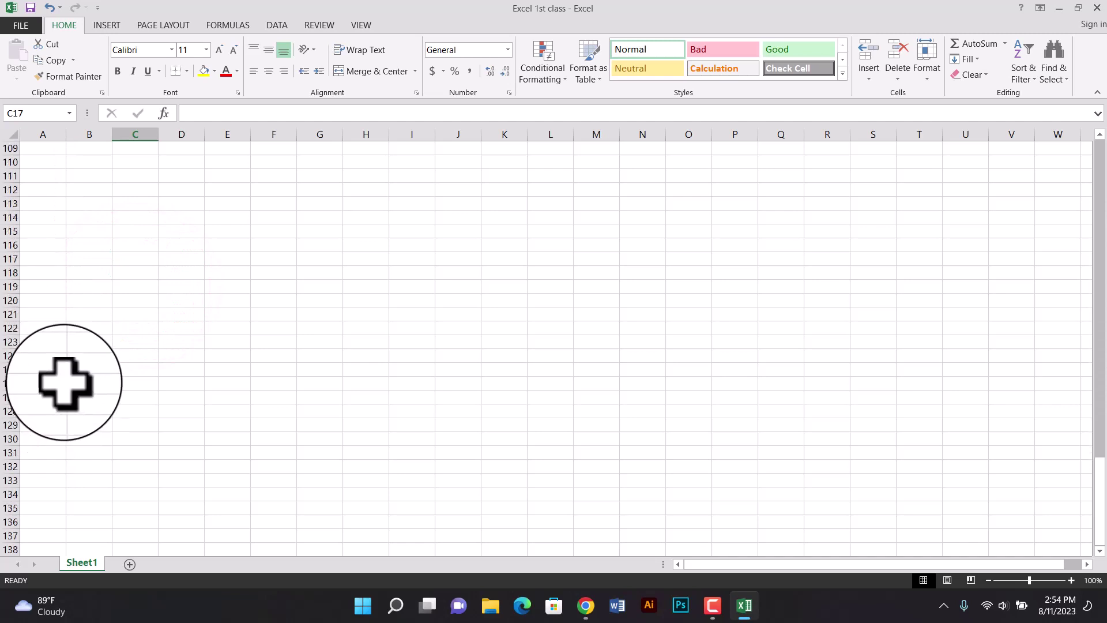
{"action": "scroll", "coordinate": [72, 387], "scroll_direction": "up", "scroll_amount": 20}
{"action": "scroll", "coordinate": [77, 381], "scroll_direction": "up", "scroll_amount": 10}
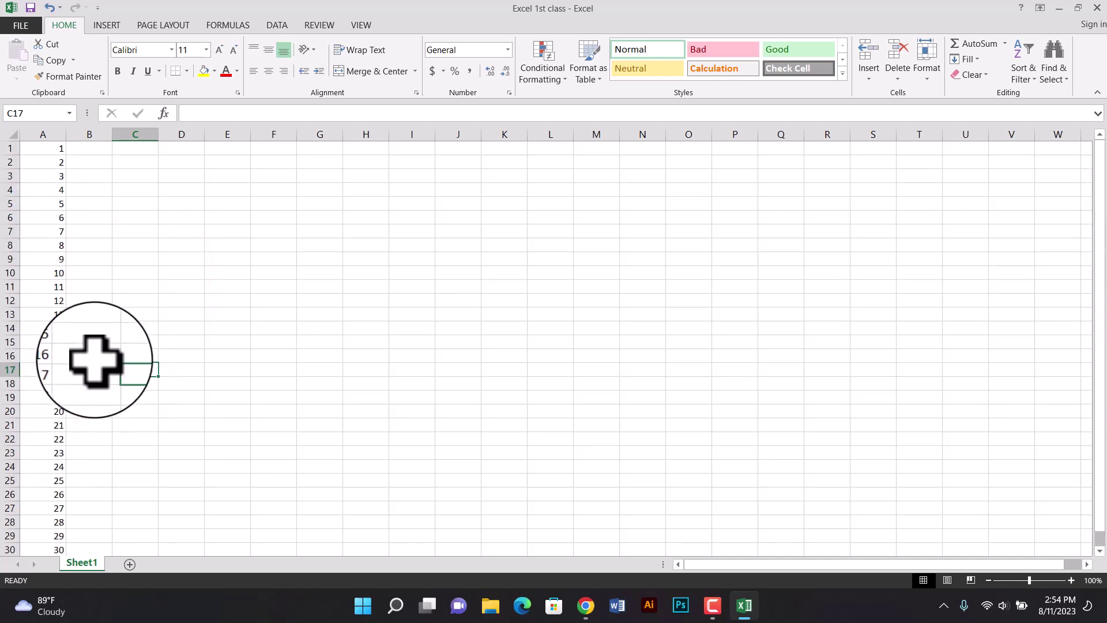
Enter Saturday in cell B1 and reselect that cell
{"action": "left_click", "coordinate": [102, 149]}
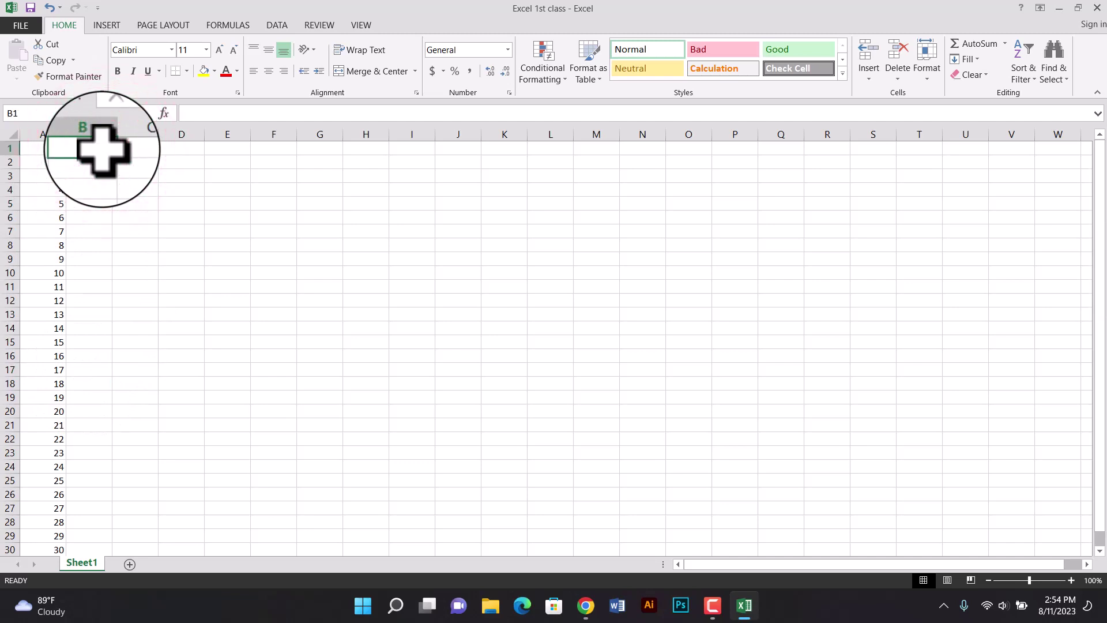
{"action": "type", "text": "Saturday"}
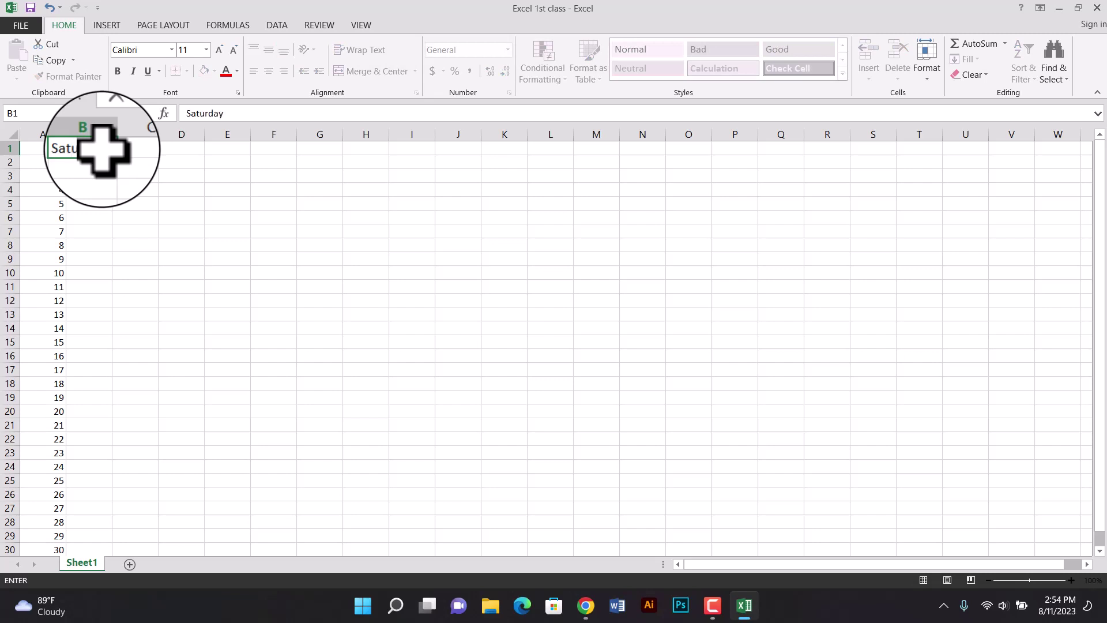
{"action": "key", "text": "Return"}
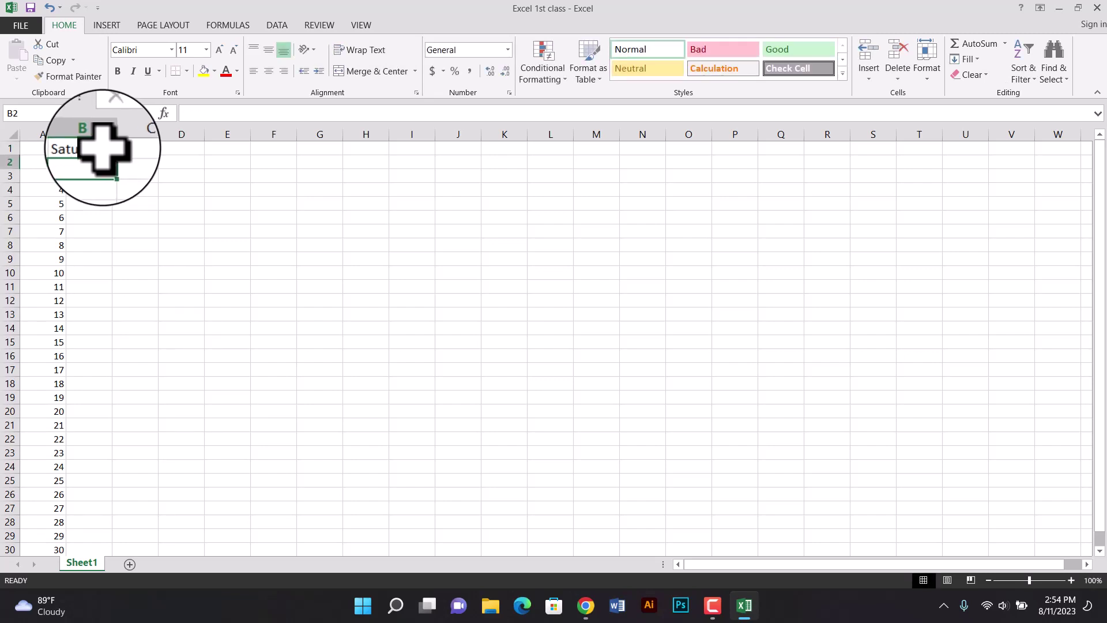
{"action": "left_click", "coordinate": [110, 153]}
{"action": "mouse_move", "coordinate": [112, 154]}
{"action": "left_mouse_down"}
{"action": "mouse_move", "coordinate": [109, 335]}
{"action": "mouse_move", "coordinate": [106, 153]}
{"action": "left_mouse_up"}
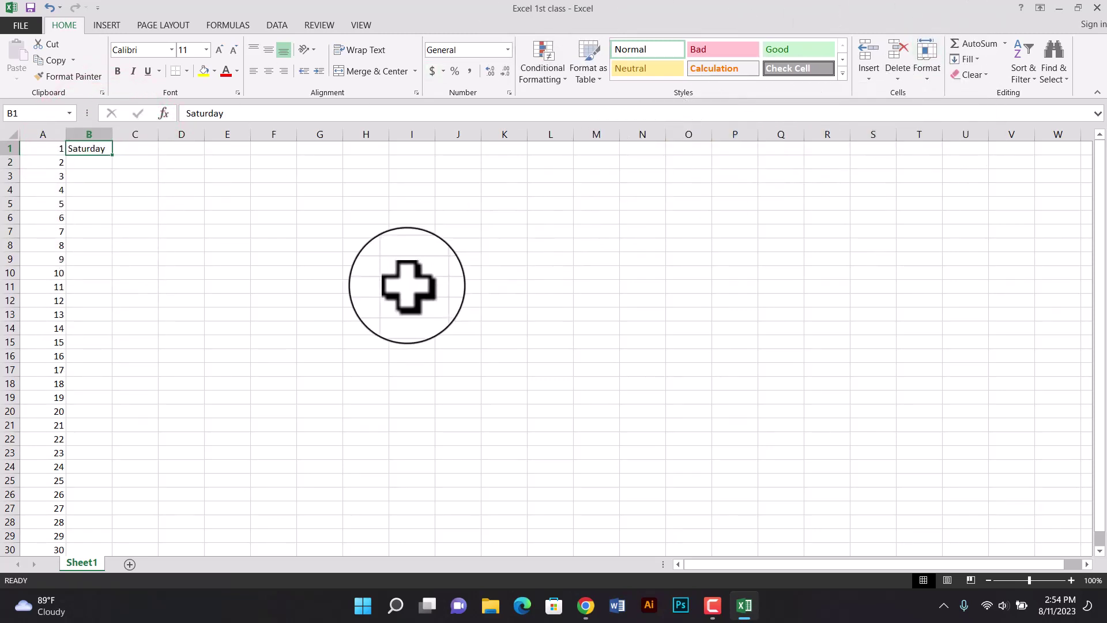
{"action": "left_click", "coordinate": [92, 162]}
{"action": "left_click", "coordinate": [87, 151]}
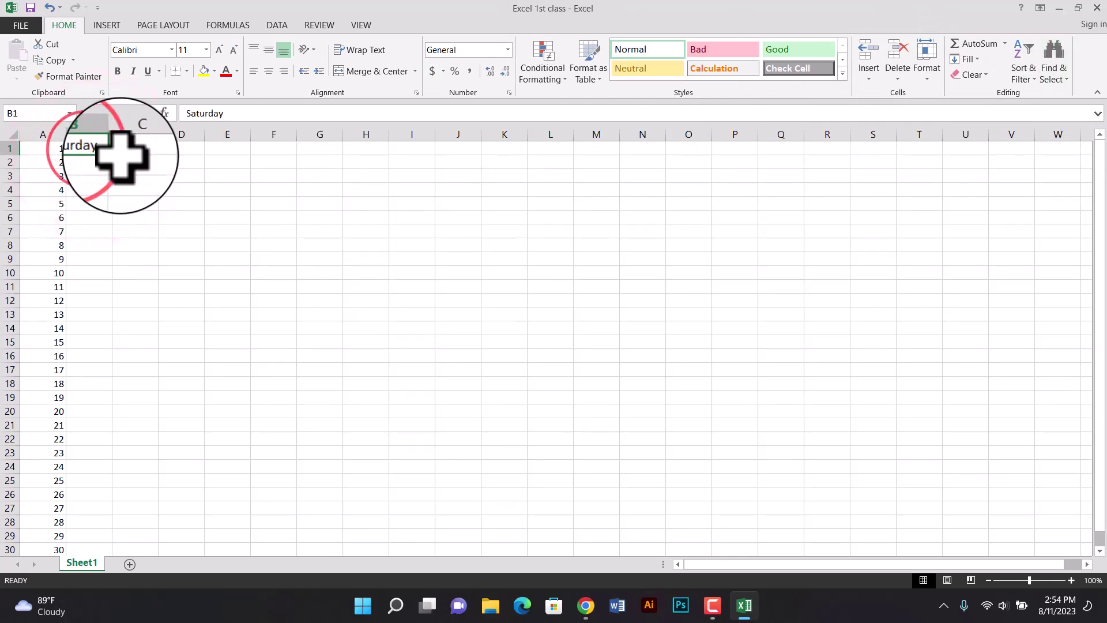
Enter Sunday in cell B2 below Saturday
{"action": "left_click", "coordinate": [100, 162]}
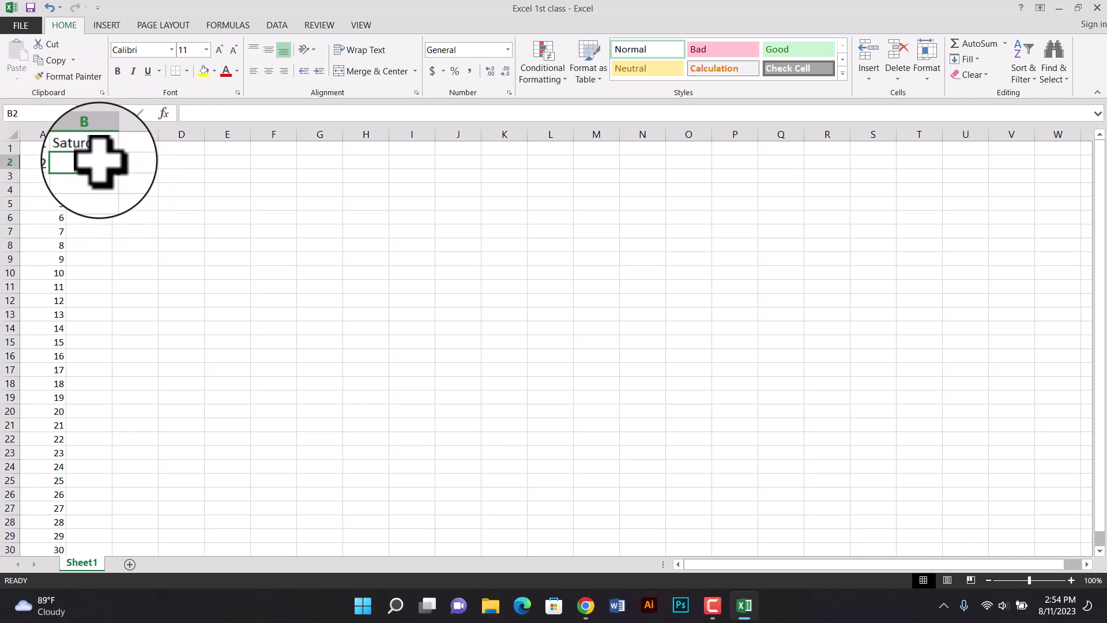
{"action": "type", "text": "Sunday"}
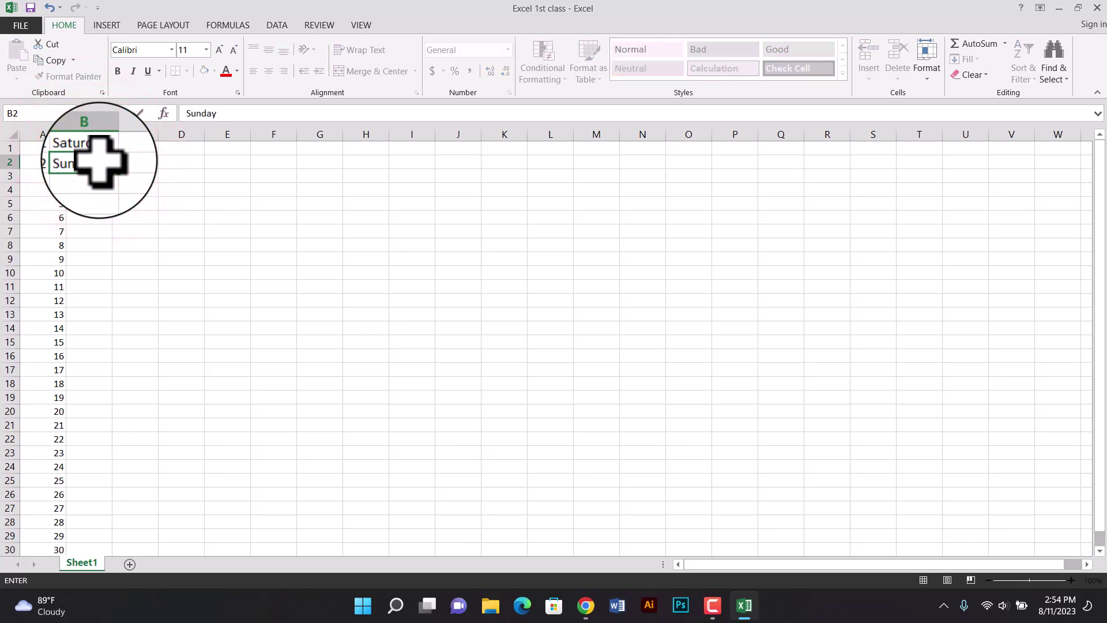
{"action": "key", "text": "Return"}
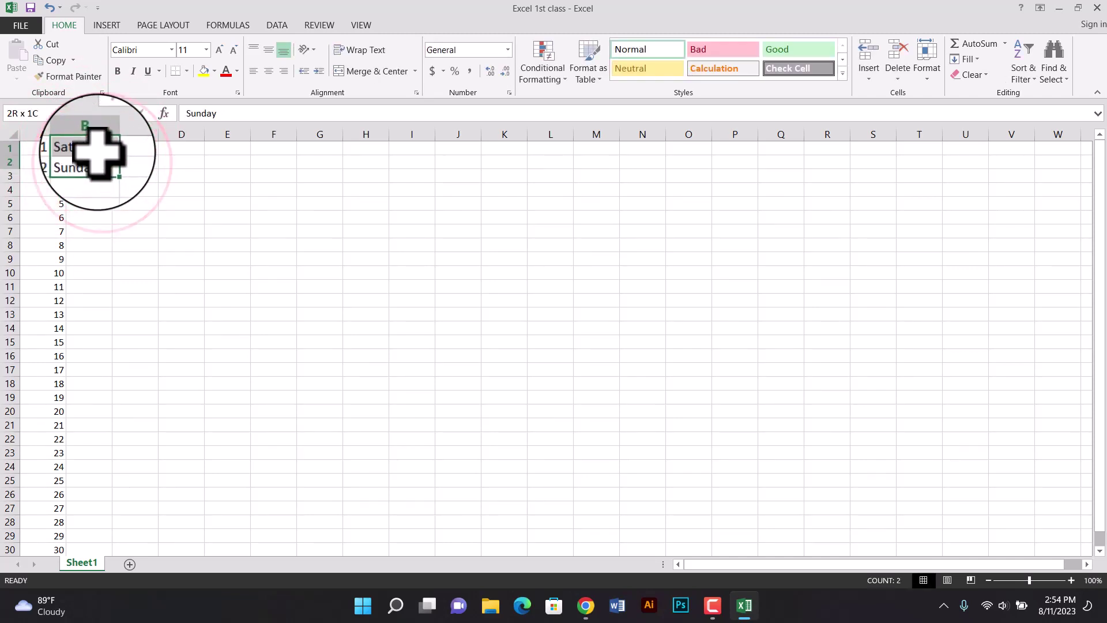
Fill the weekday series from cells B1:B2 down to cell B30, beside the number 30
{"action": "left_click_drag", "start_coordinate": [112, 169], "coordinate": [111, 492]}
{"action": "left_click", "coordinate": [188, 440]}
{"action": "left_click", "coordinate": [87, 480]}
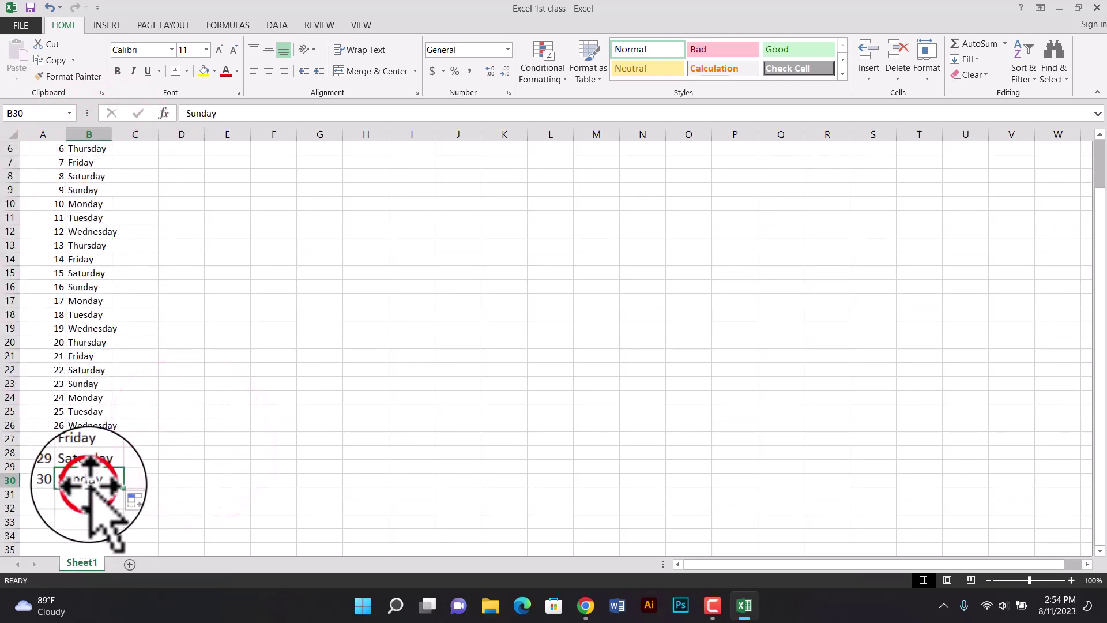
Widen column B slightly so that the longest weekday name, Wednesday, fits inside it
{"action": "scroll", "coordinate": [74, 166], "scroll_direction": "up", "scroll_amount": 2}
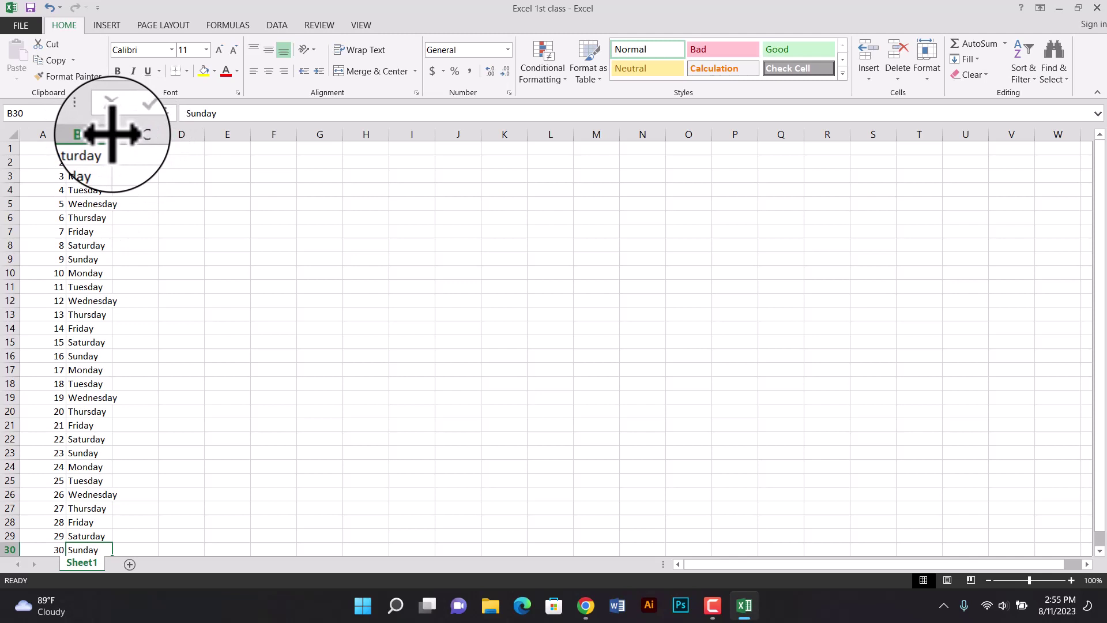
{"action": "left_click_drag", "start_coordinate": [112, 134], "coordinate": [123, 141]}
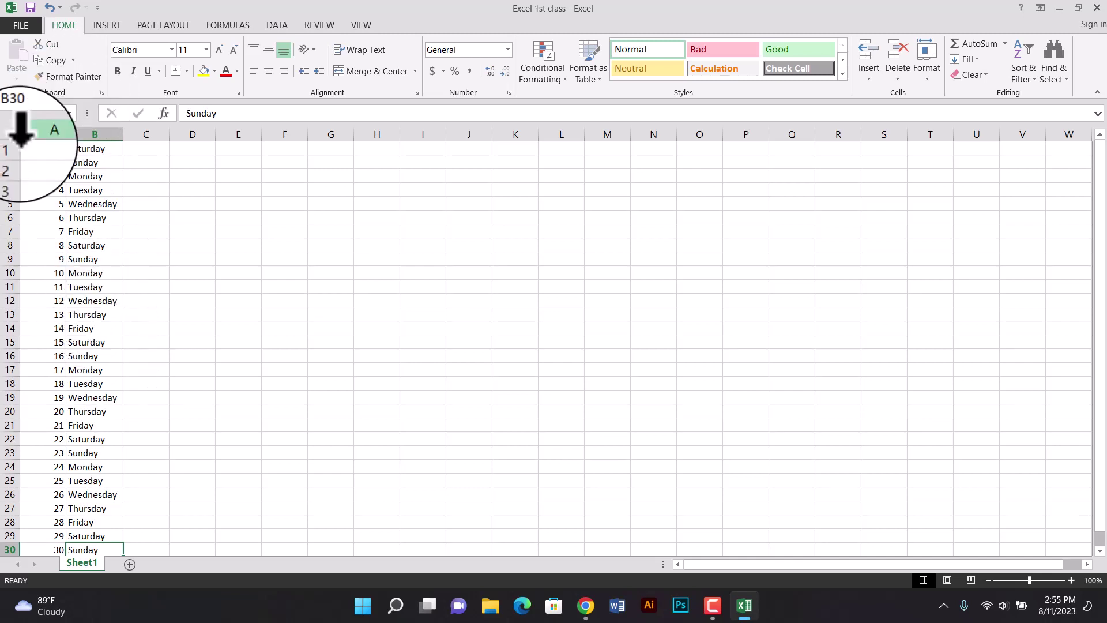
AutoFit the widths of columns A and B to their numbers and weekday names
{"action": "scroll", "coordinate": [64, 161], "scroll_direction": "down", "scroll_amount": 5}
{"action": "scroll", "coordinate": [66, 144], "scroll_direction": "up", "scroll_amount": 3}
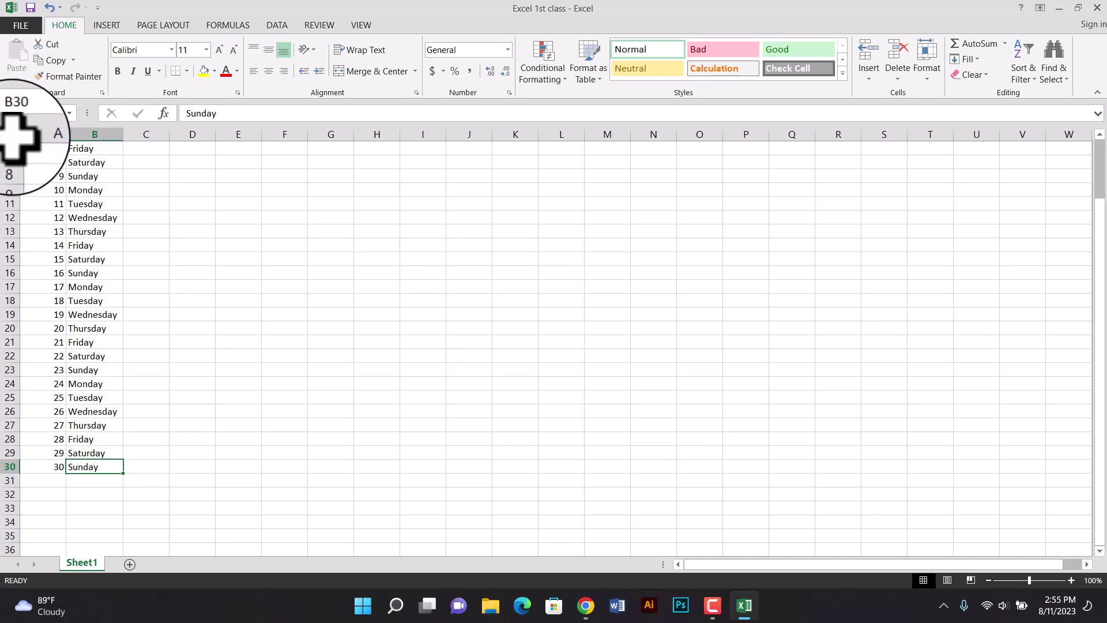
{"action": "double_click", "coordinate": [65, 134]}
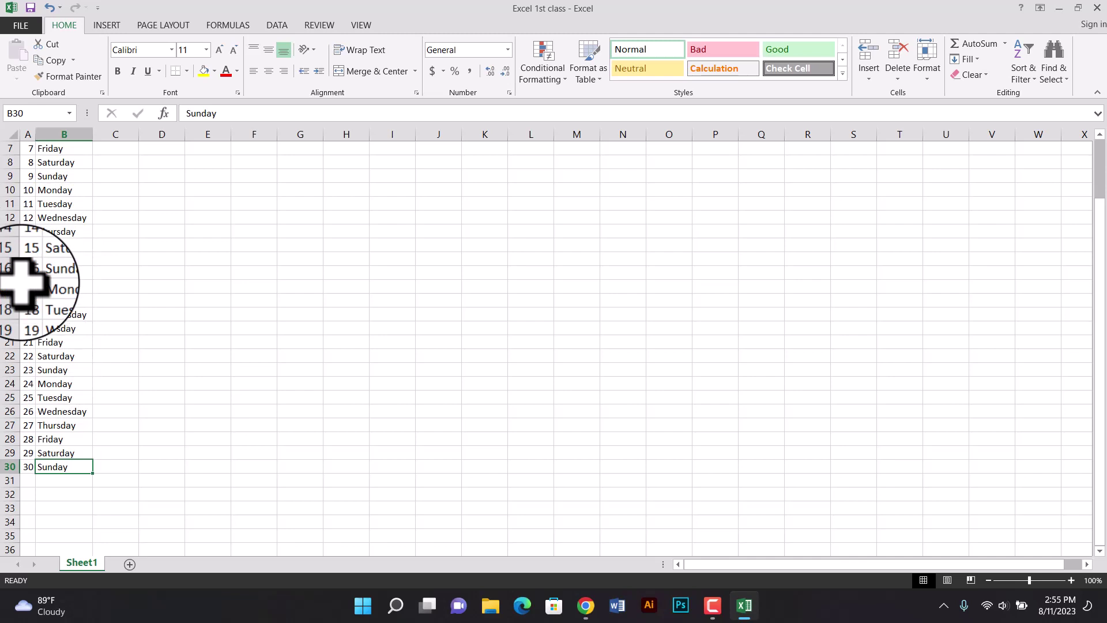
{"action": "double_click", "coordinate": [90, 135]}
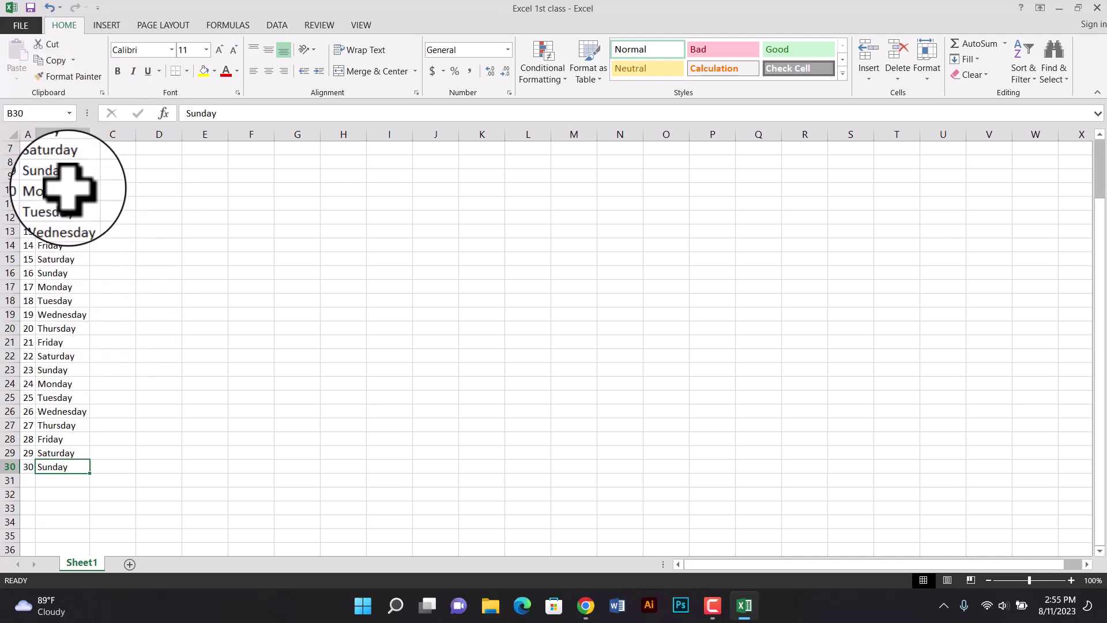
Enter January in cell C7, beside the Friday entry, and keep that cell selected
{"action": "left_click", "coordinate": [101, 149]}
{"action": "left_click", "coordinate": [58, 148]}
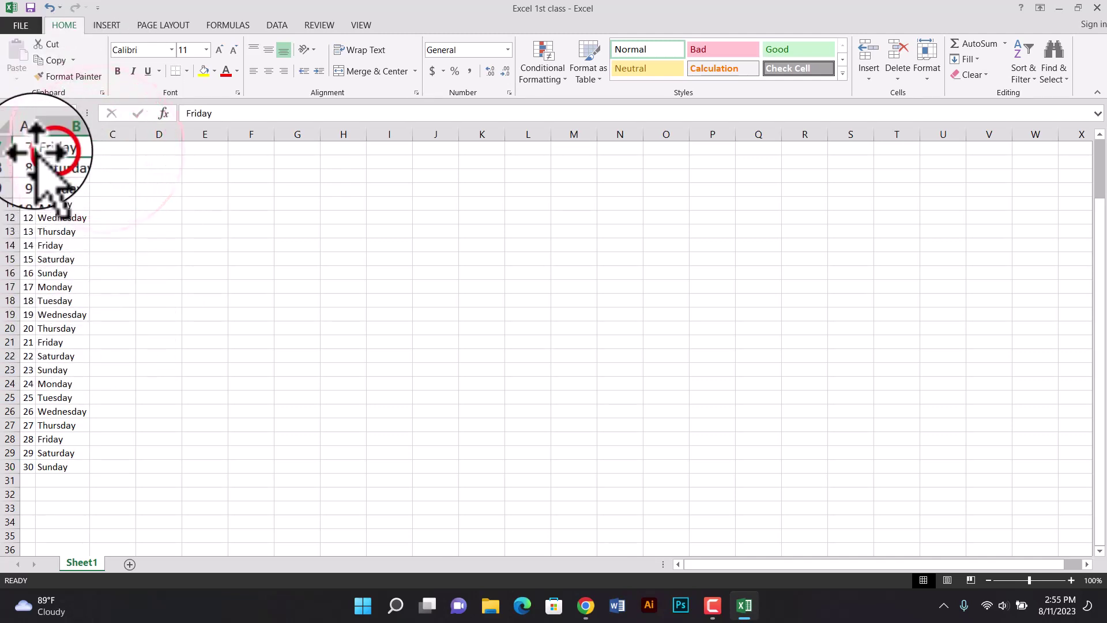
{"action": "left_click", "coordinate": [28, 148]}
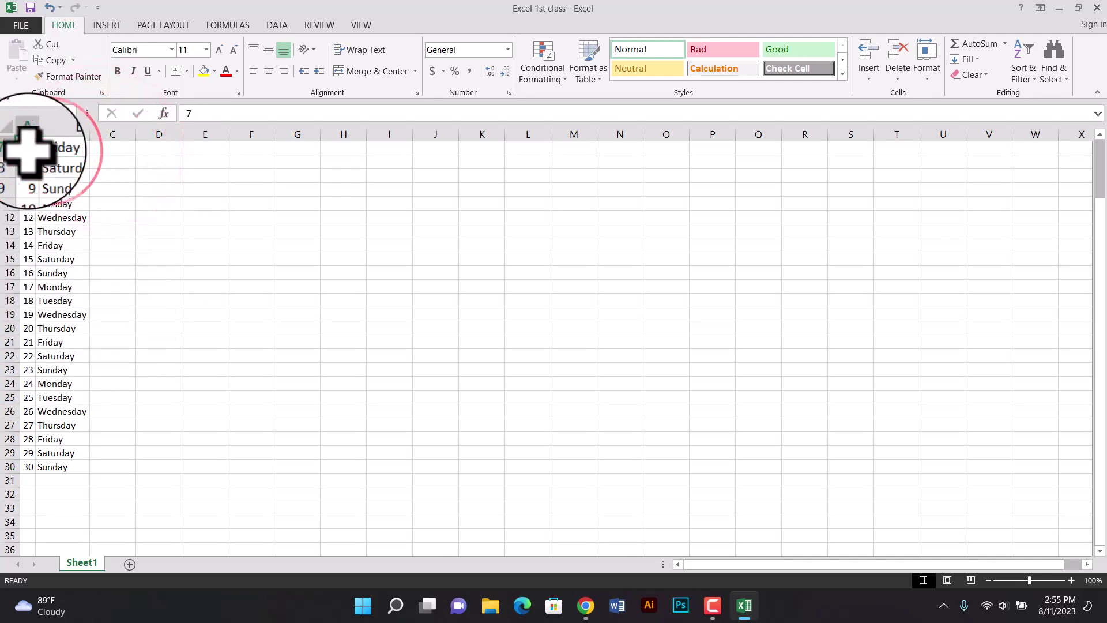
{"action": "left_click", "coordinate": [99, 148]}
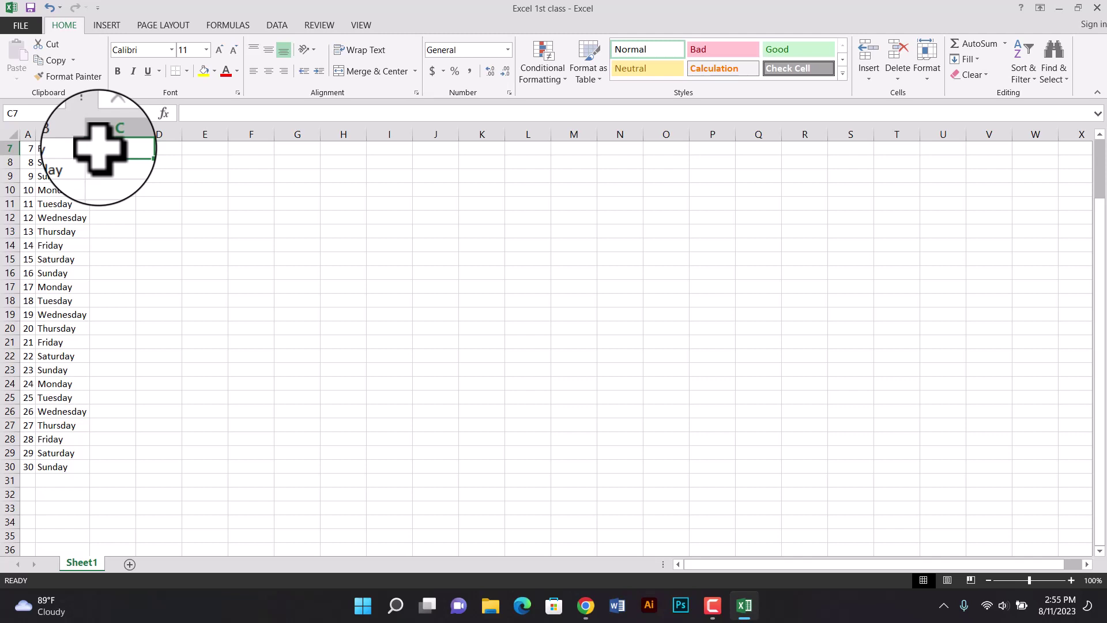
{"action": "type", "text": "January"}
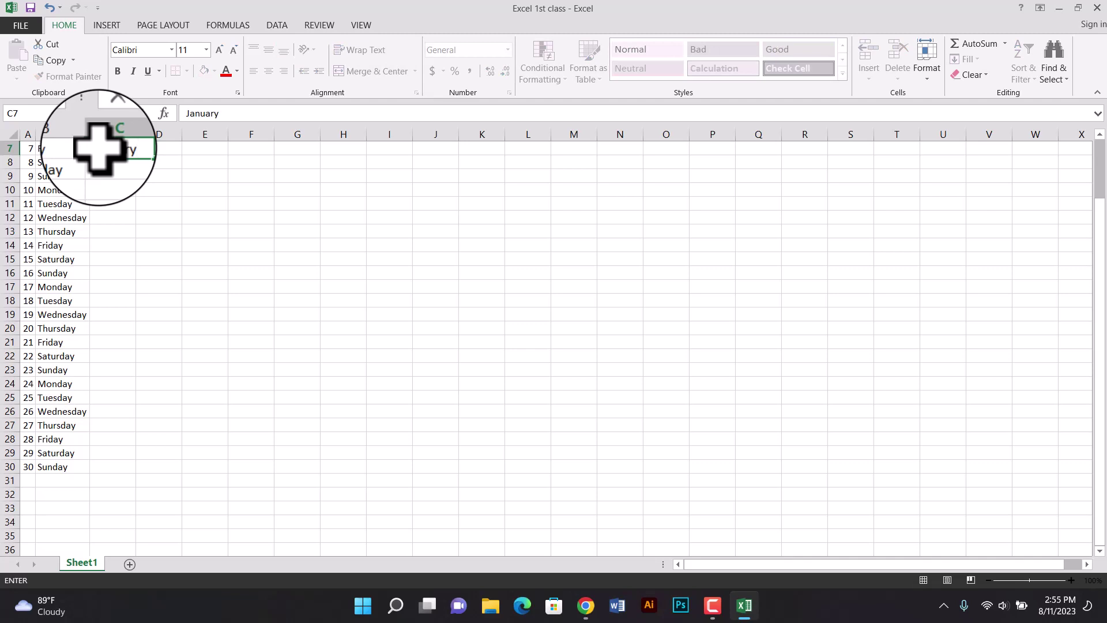
{"action": "key", "text": "Return"}
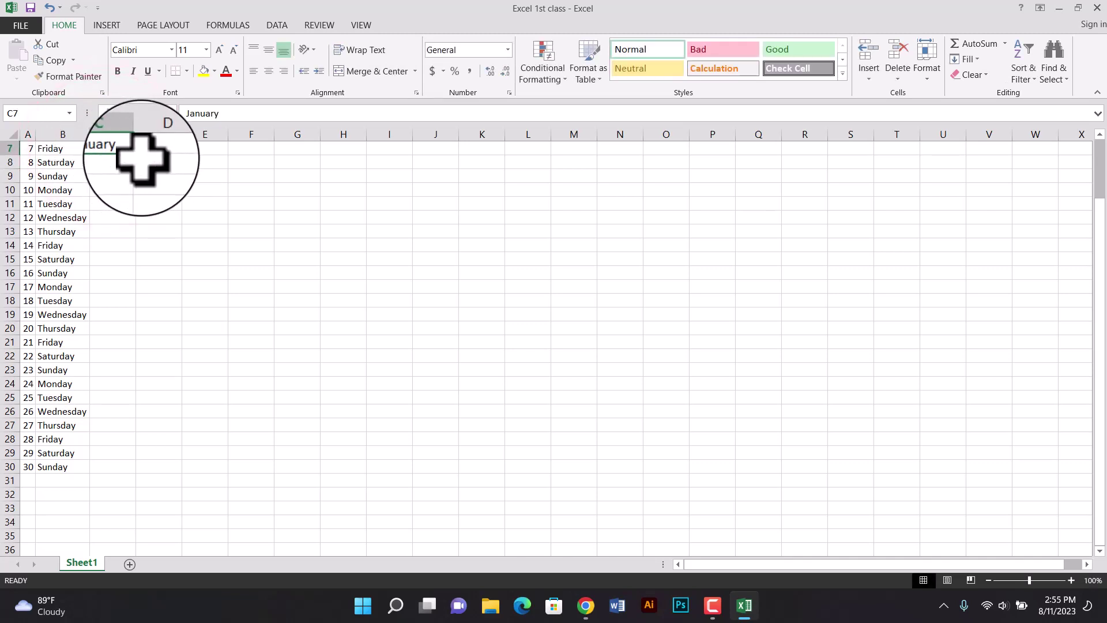
Fill the month series from cell C7 down to C30 and widen column C slightly to fit the longest month name
{"action": "left_click_drag", "start_coordinate": [136, 156], "coordinate": [105, 474]}
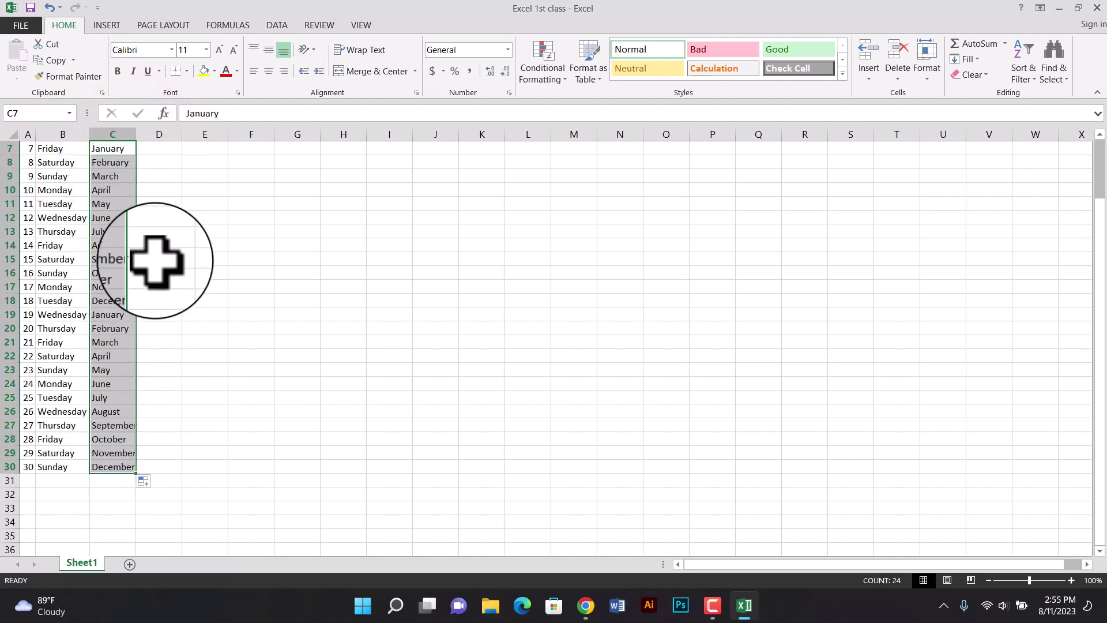
{"action": "left_click", "coordinate": [159, 173]}
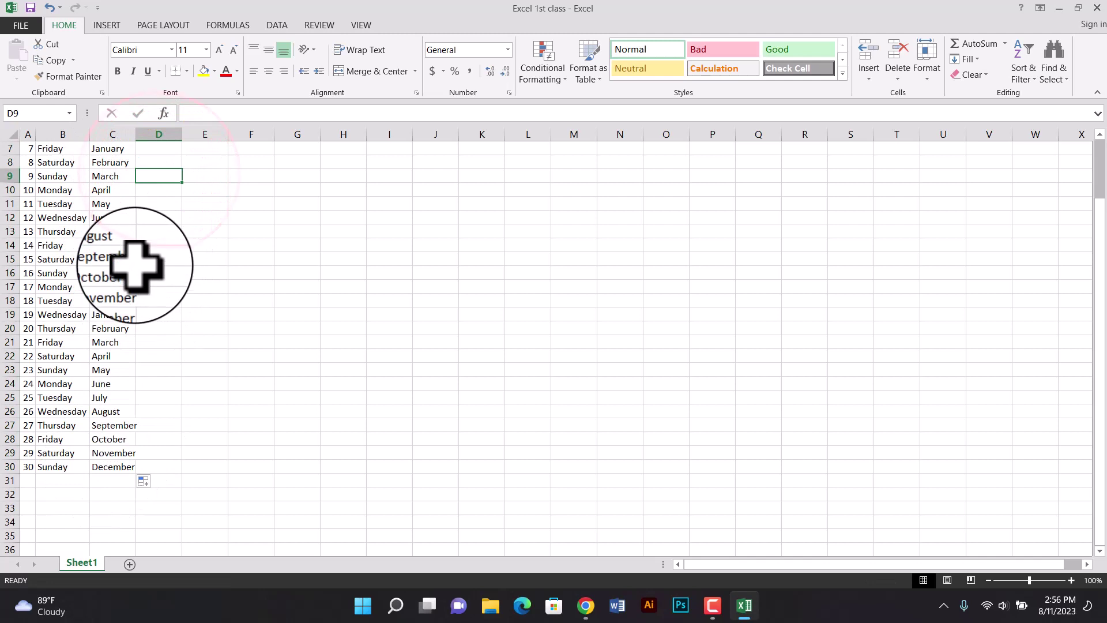
{"action": "left_click_drag", "start_coordinate": [134, 133], "coordinate": [140, 134]}
{"action": "left_click", "coordinate": [207, 286]}
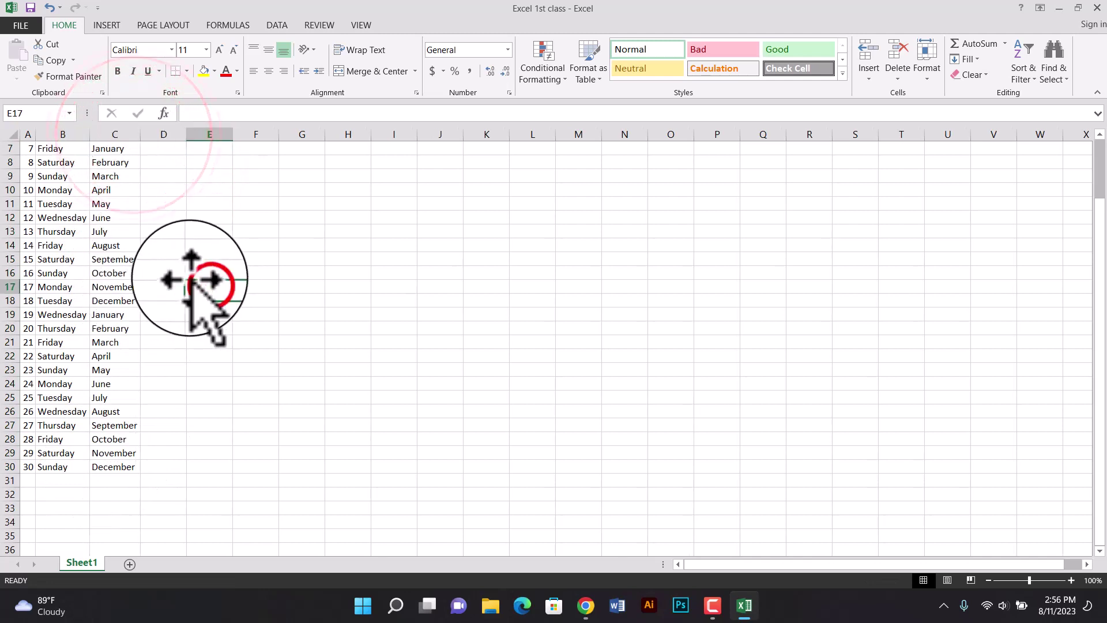
{"action": "left_click", "coordinate": [107, 148]}
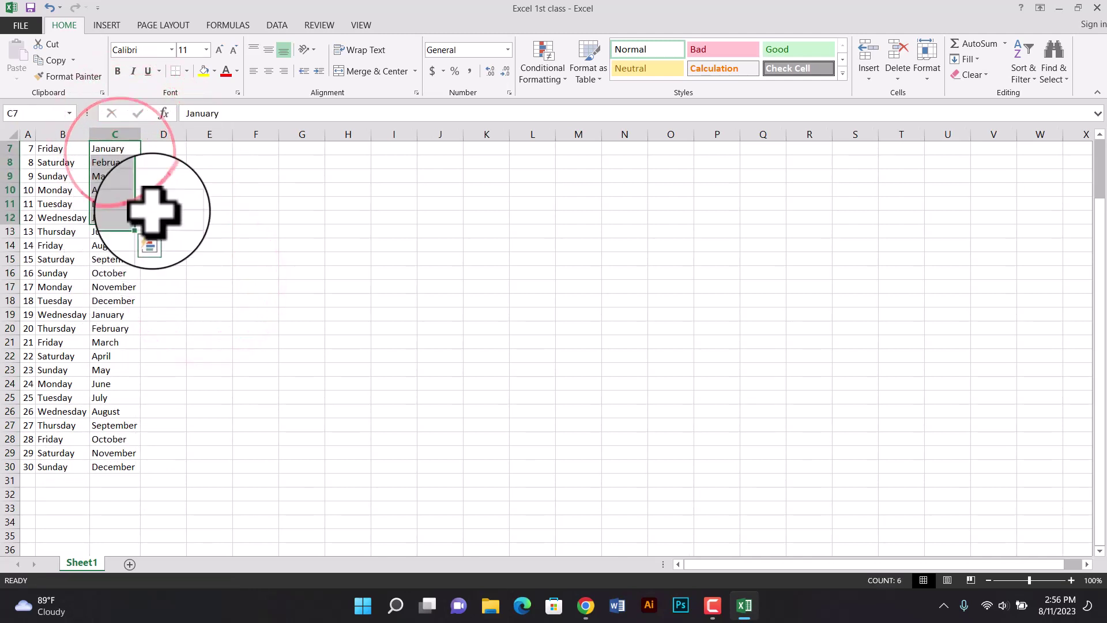
{"action": "left_click", "coordinate": [158, 150]}
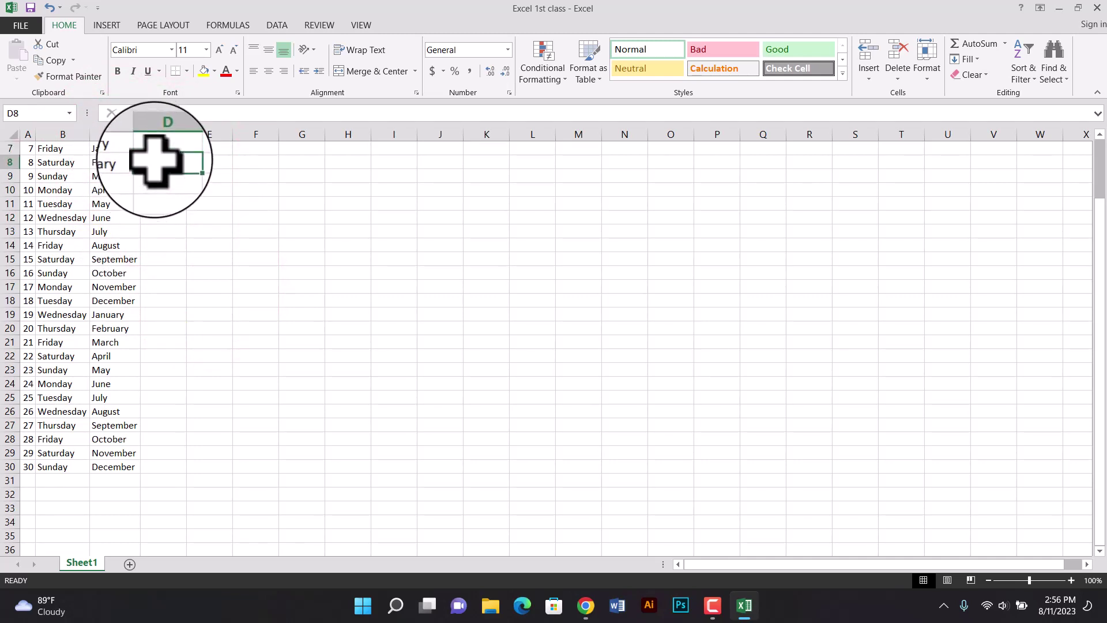
{"action": "left_click", "coordinate": [197, 427]}
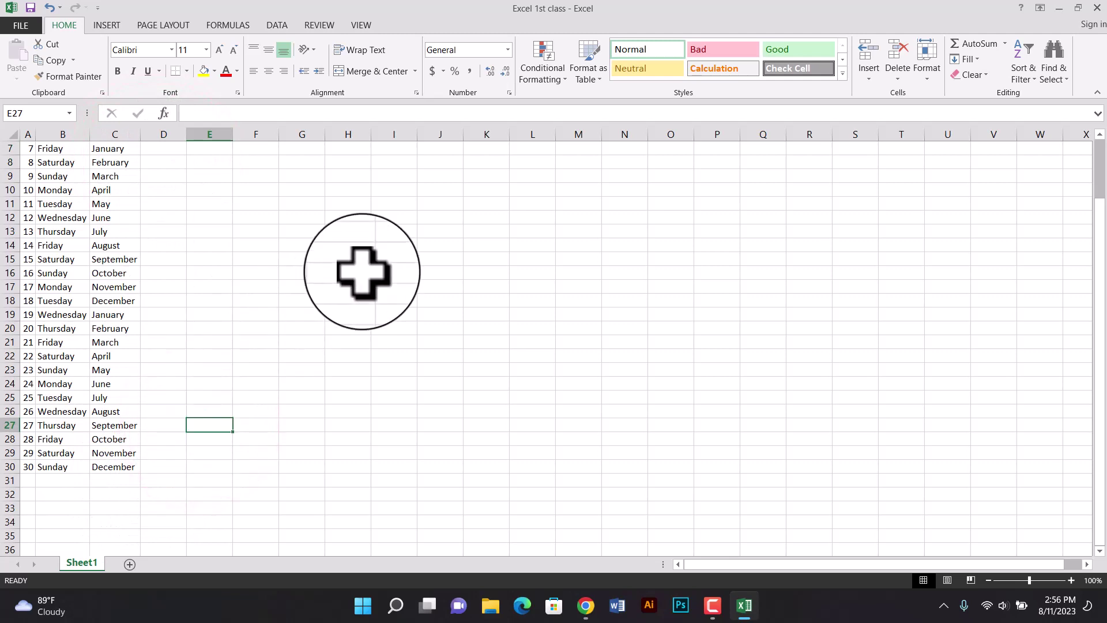
Apply All Borders to the number, weekday and month data in cells A7:C30, and deselect the range
{"action": "left_click_drag", "start_coordinate": [12, 143], "coordinate": [116, 467]}
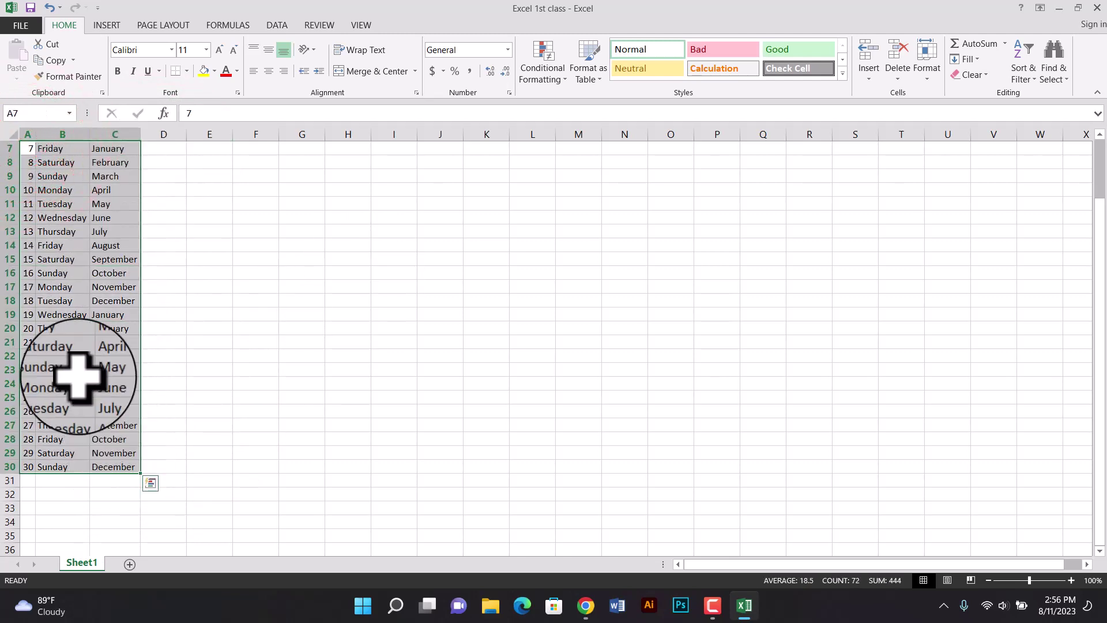
{"action": "left_click", "coordinate": [59, 151]}
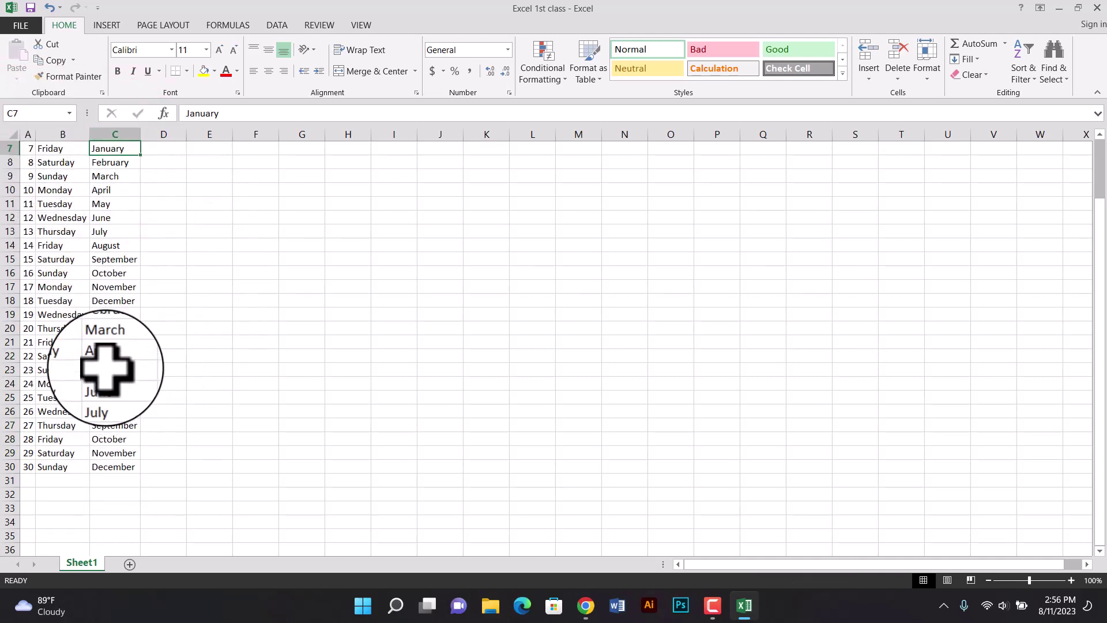
{"action": "left_click_drag", "start_coordinate": [28, 149], "coordinate": [122, 467]}
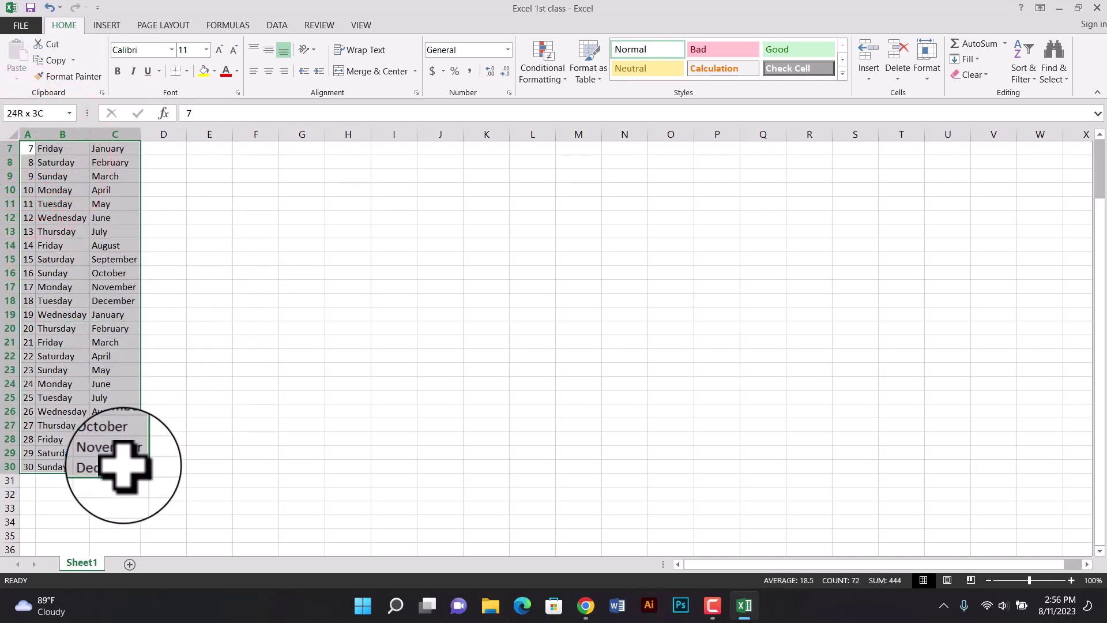
{"action": "left_click_drag", "start_coordinate": [122, 467], "coordinate": [122, 467]}
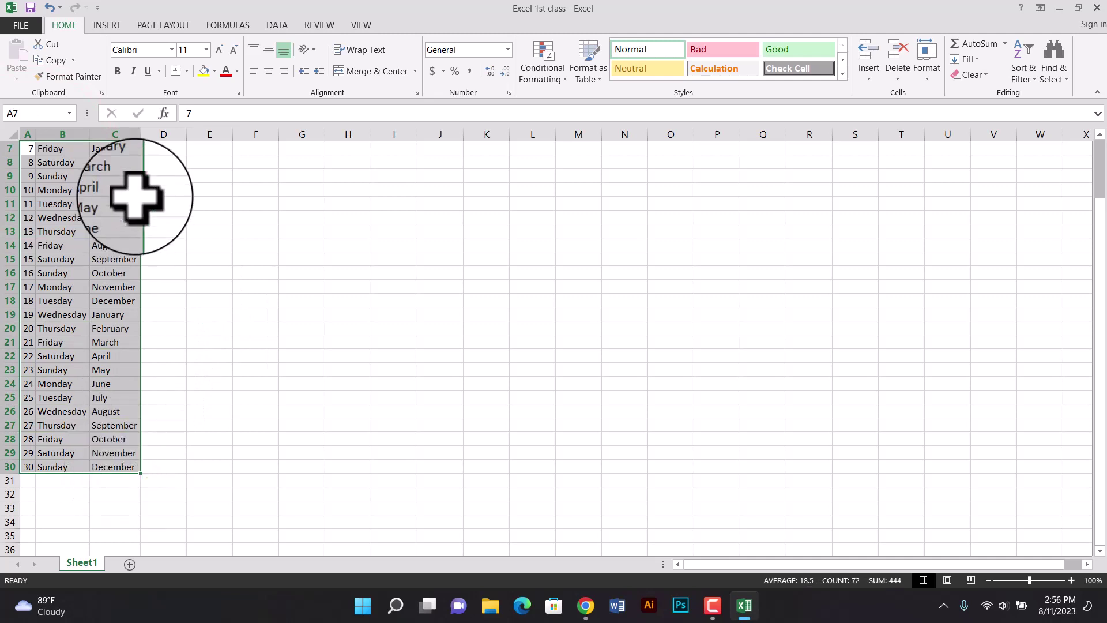
{"action": "left_click", "coordinate": [187, 71]}
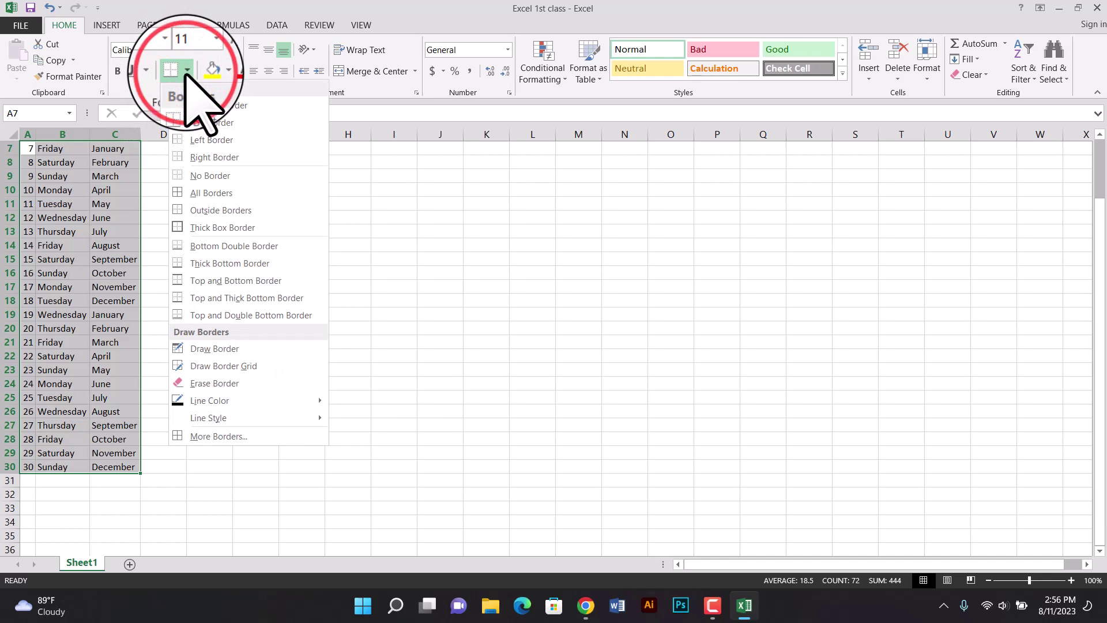
{"action": "left_click", "coordinate": [216, 199]}
{"action": "left_click", "coordinate": [241, 234]}
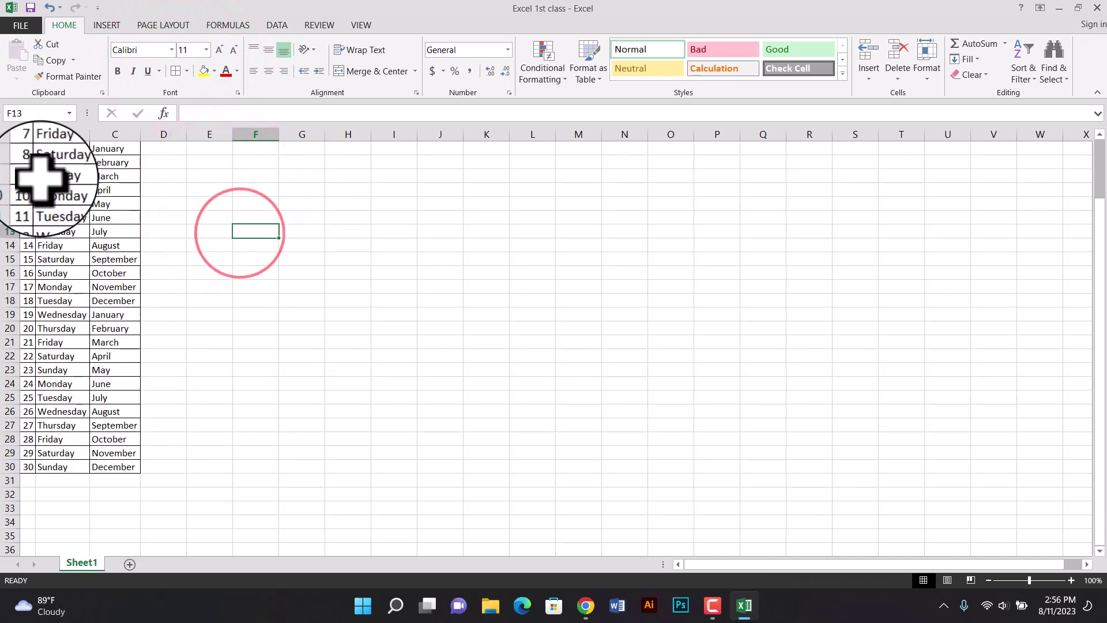